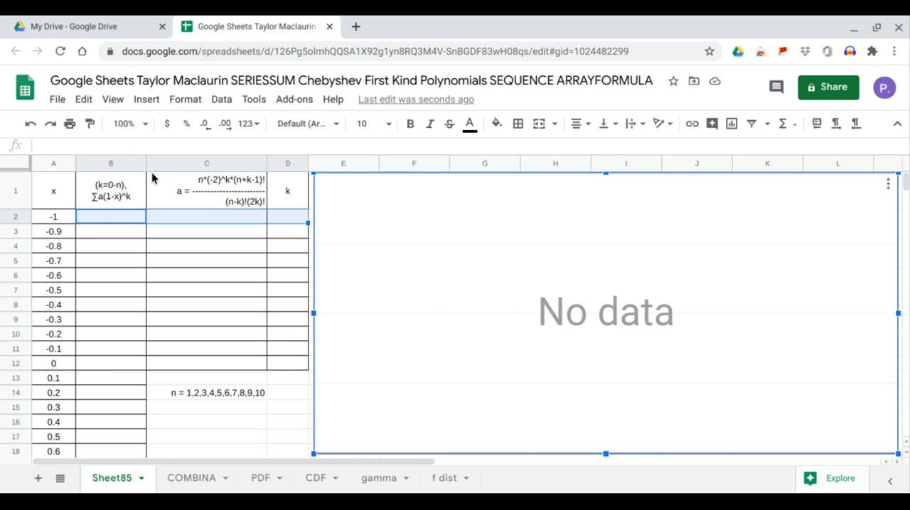
pyautogui.click(118, 196)
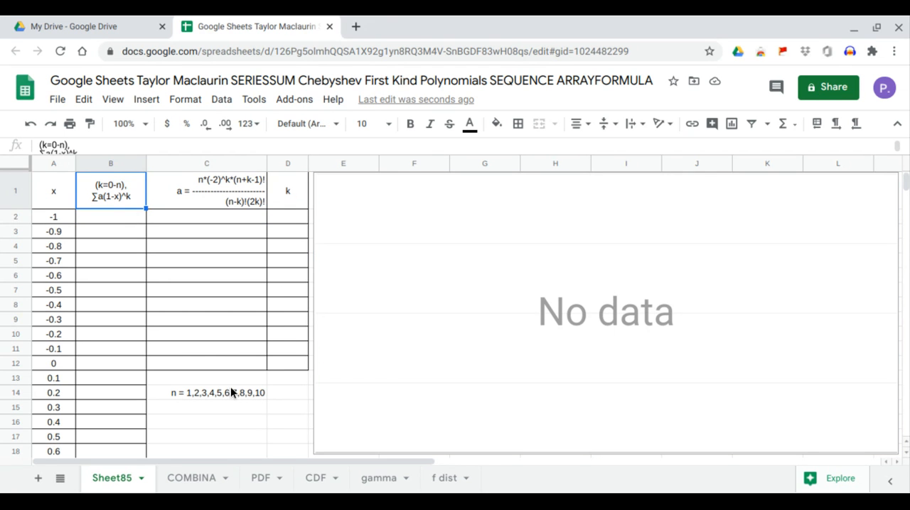
pyautogui.click(214, 395)
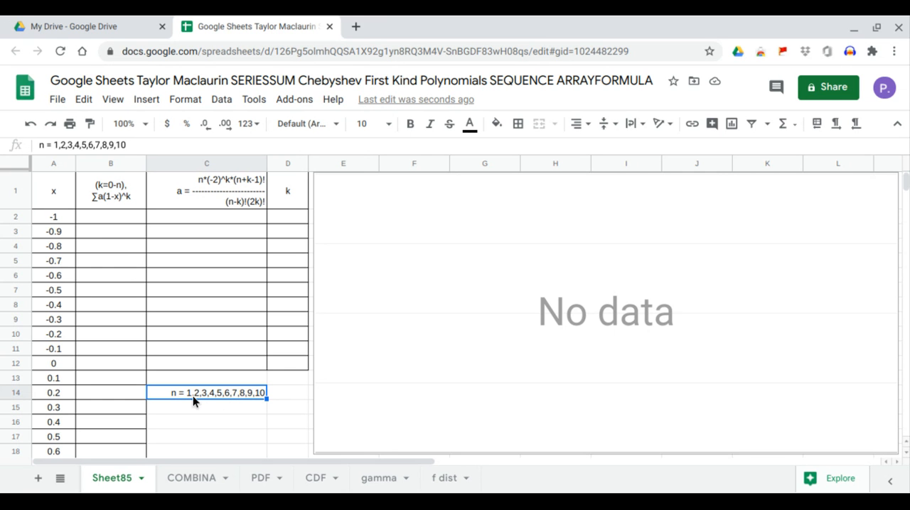
pyautogui.click(67, 221)
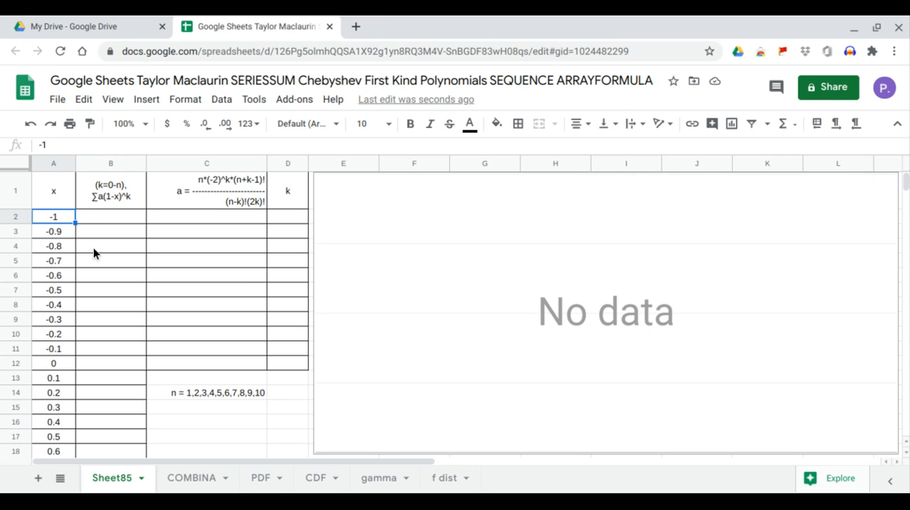
pyautogui.click(119, 222)
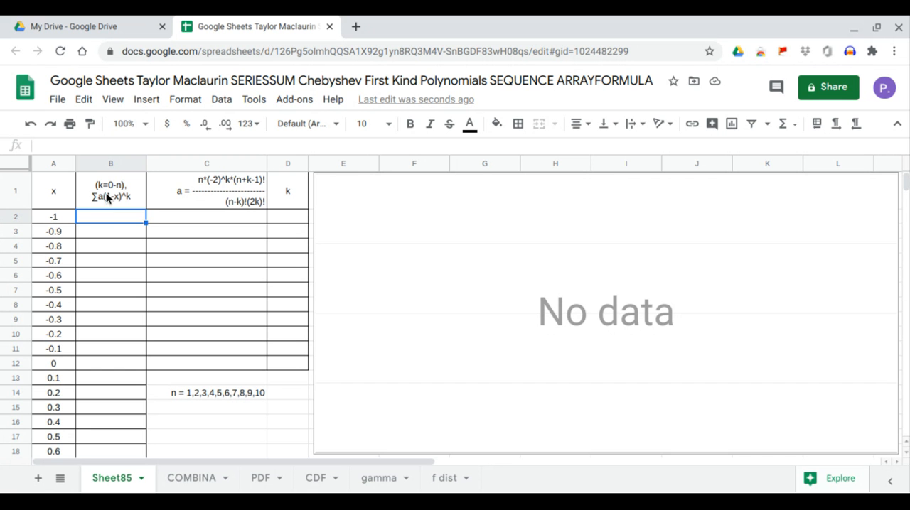
pyautogui.click(186, 194)
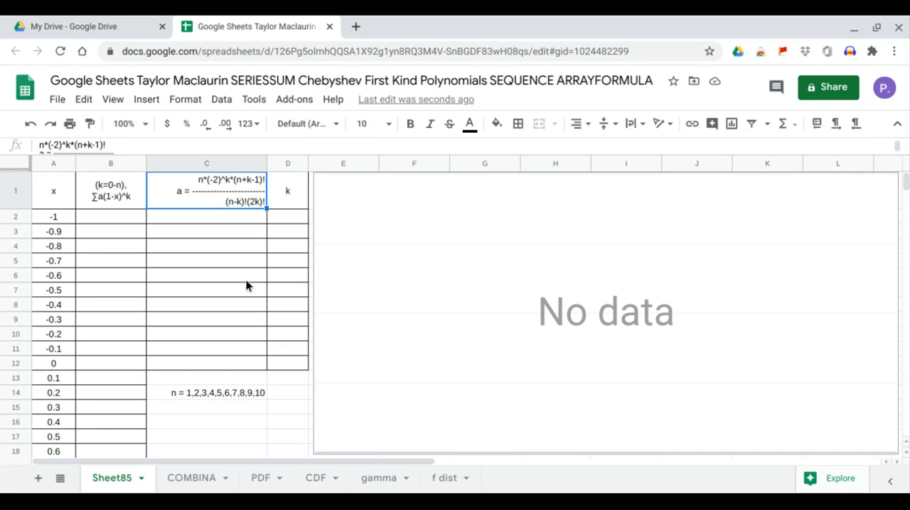
# Step: Add data validation to D14 as a list of items 1,2,3,4,5,6,7,8,9,10, copying the values from C14
pyautogui.click(281, 398)
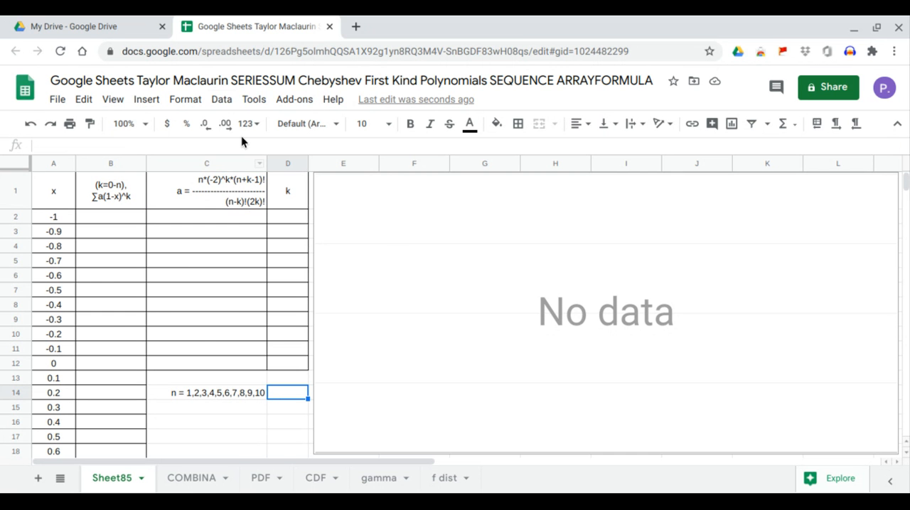
pyautogui.click(225, 103)
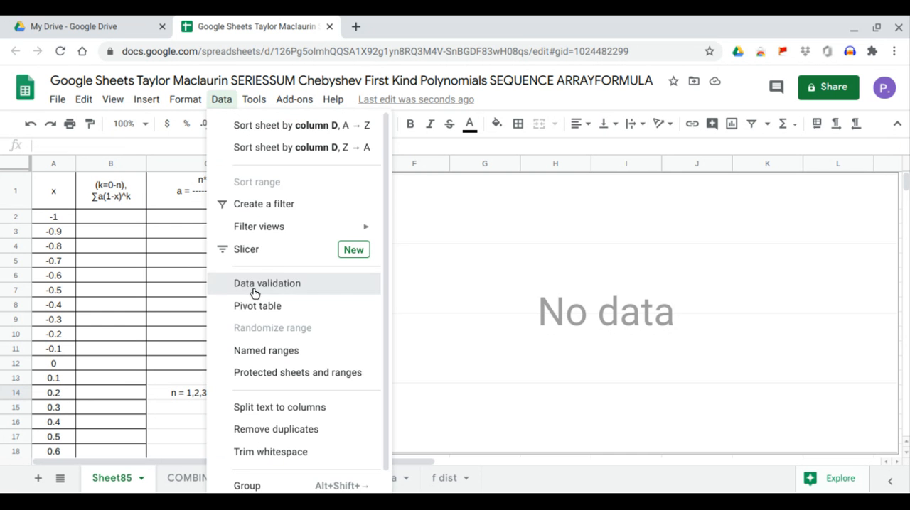
pyautogui.click(250, 288)
pyautogui.click(412, 256)
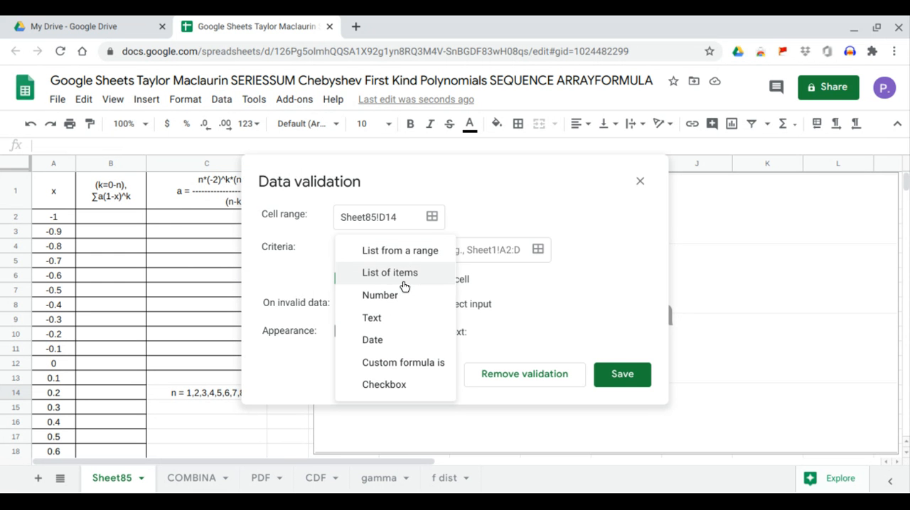
pyautogui.click(406, 285)
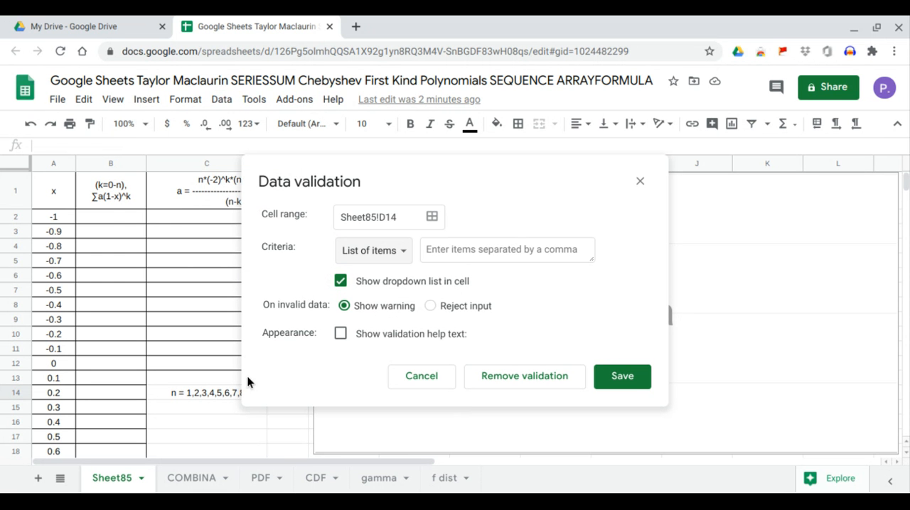
pyautogui.click(216, 396)
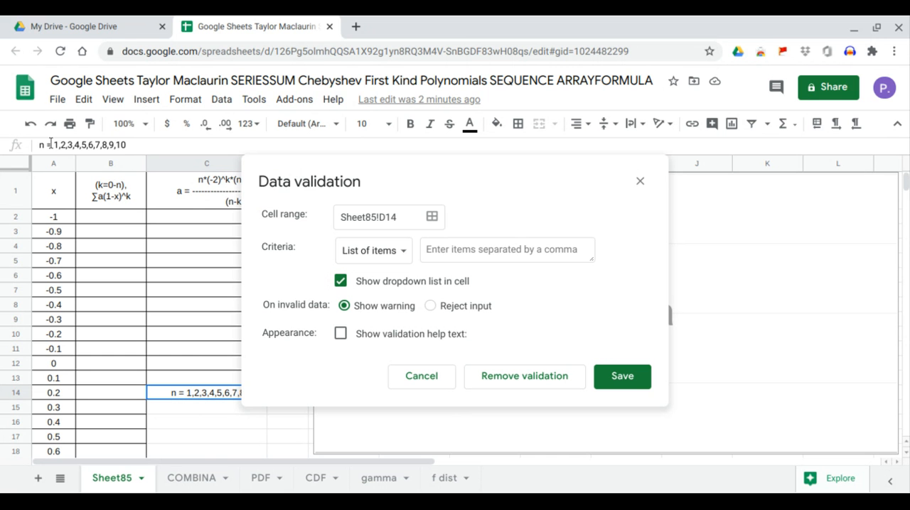
pyautogui.moveTo(54, 145); pyautogui.dragTo(156, 146)
pyautogui.hotkey('ctrl', 'c')
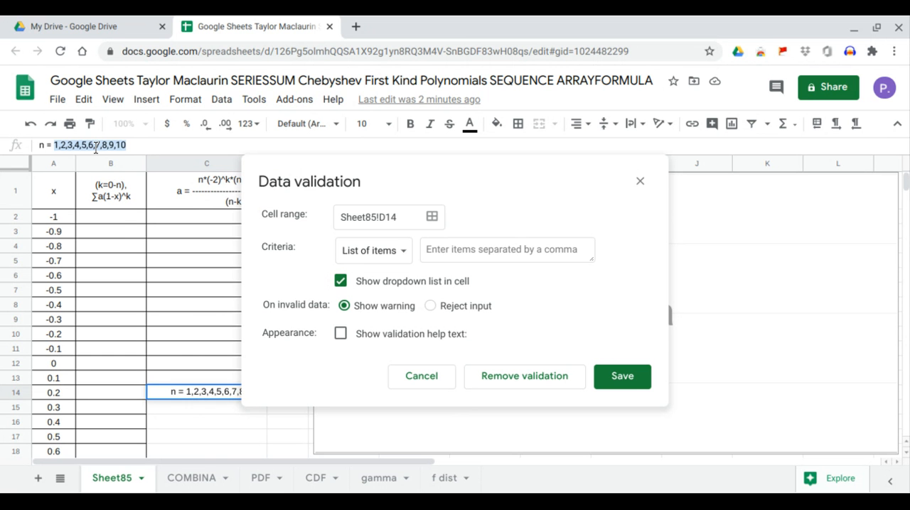
pyautogui.click(462, 249)
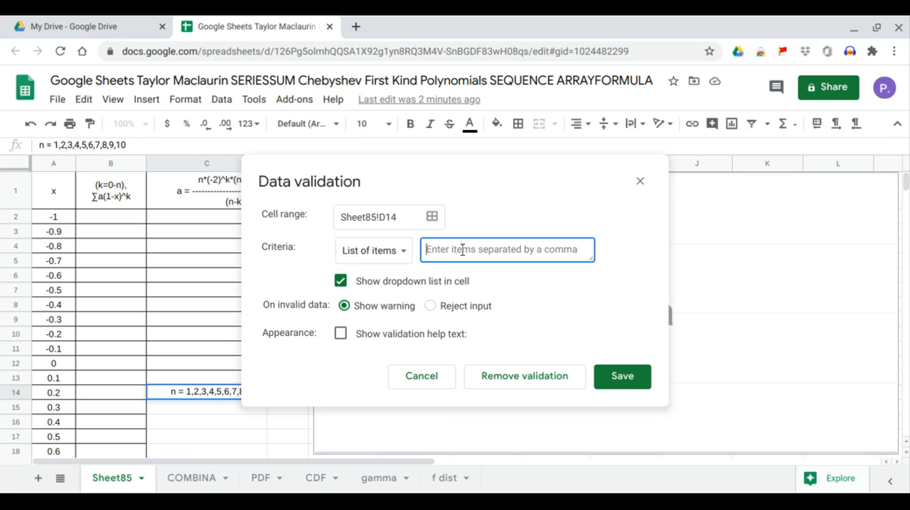
pyautogui.hotkey('ctrl', 'v')
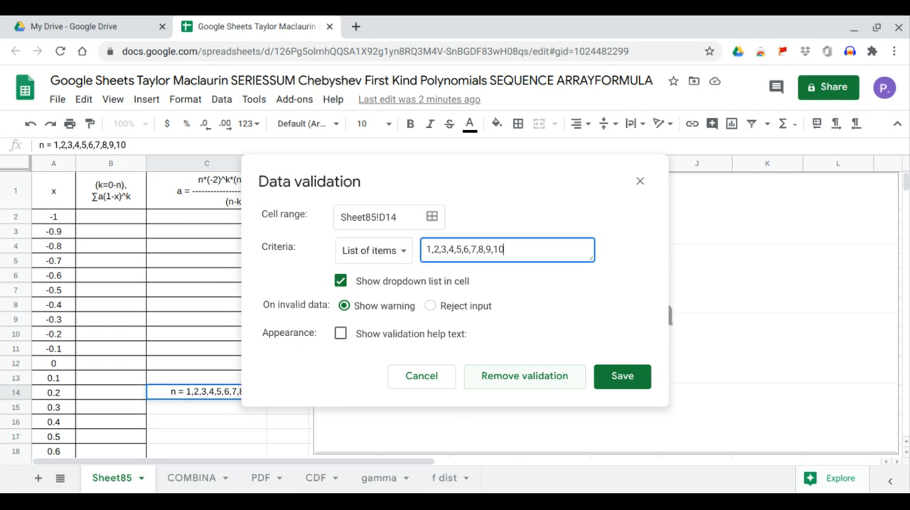
pyautogui.click(607, 388)
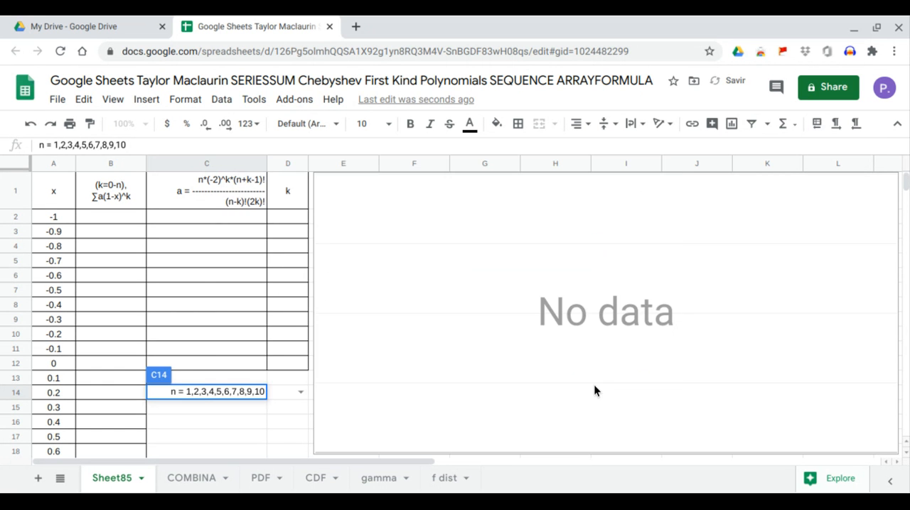
pyautogui.click(288, 394)
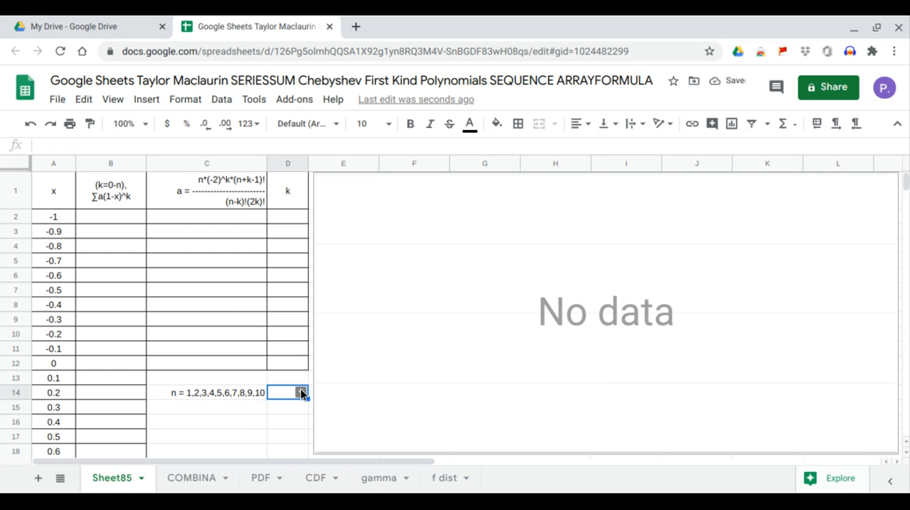
pyautogui.click(301, 392)
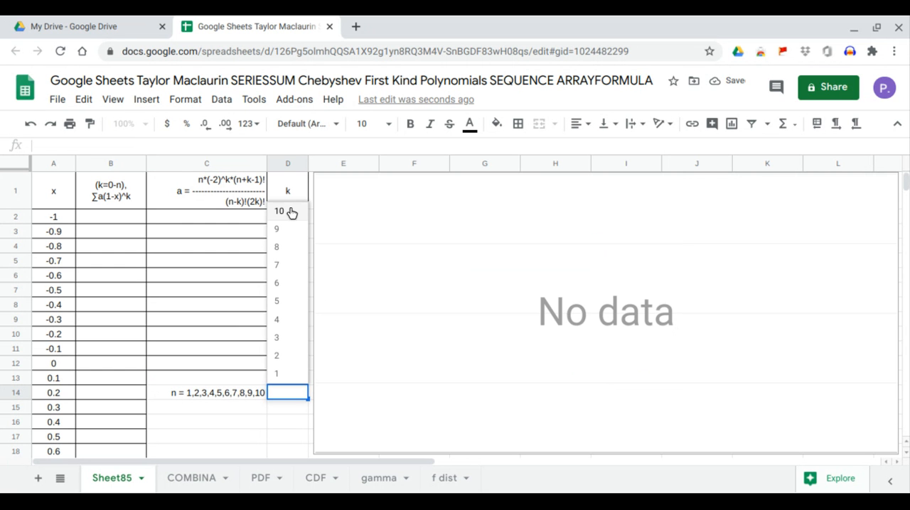
pyautogui.click(204, 421)
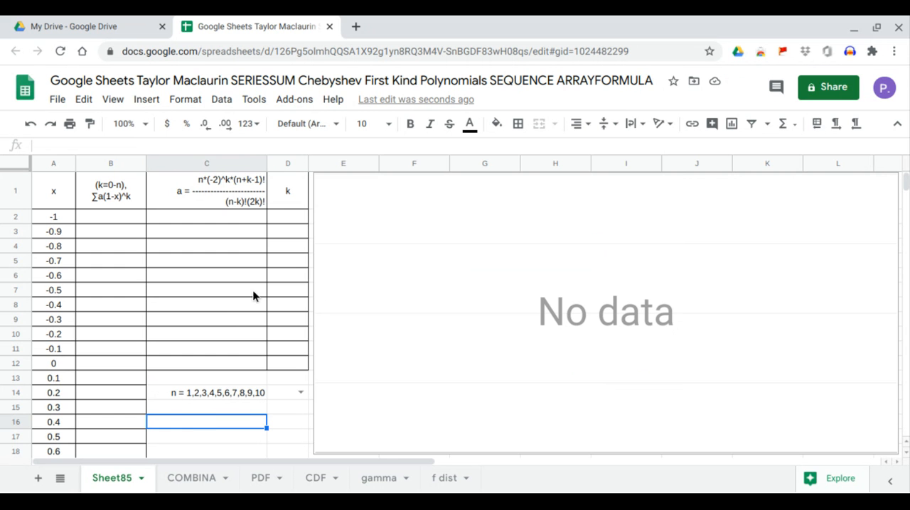
# Step: Enter =SEQUENCE(D14+1,1,0,1) in D2 to generate the k values from 0 to n
pyautogui.click(287, 218)
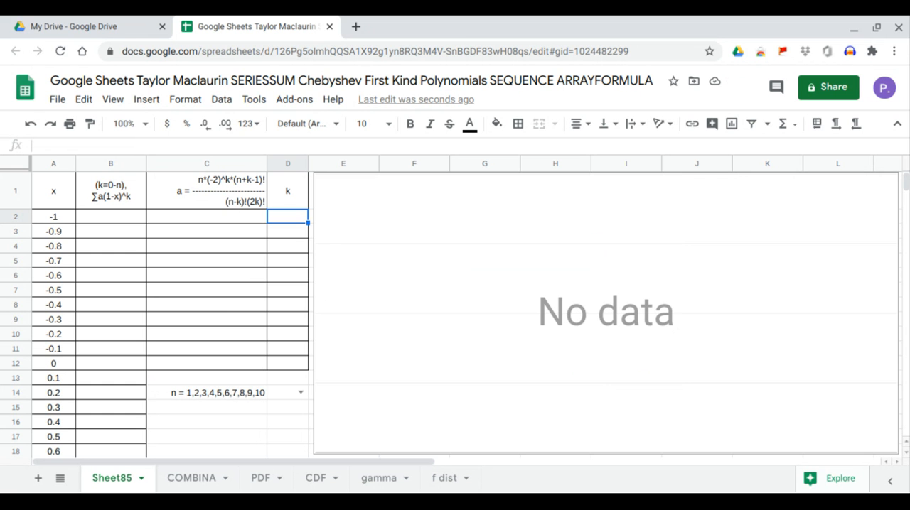
pyautogui.write('=seq')
pyautogui.press('Tab')
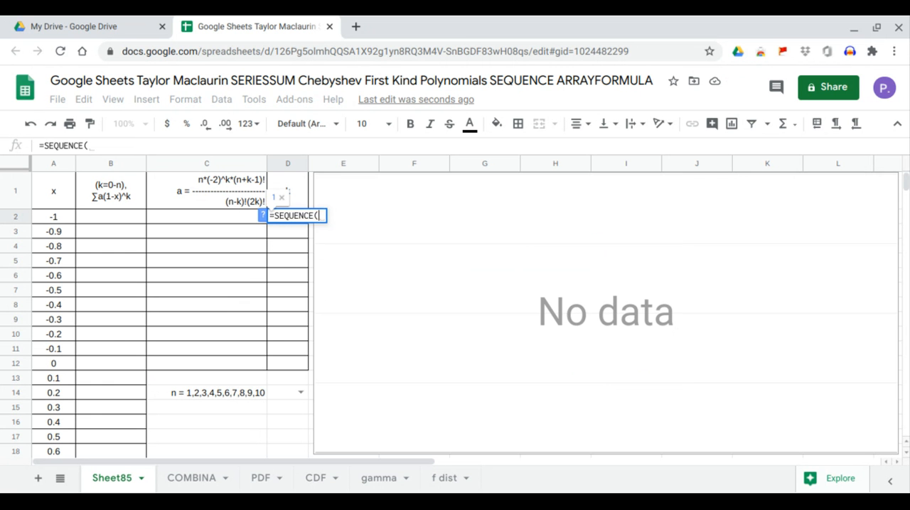
pyautogui.click(291, 398)
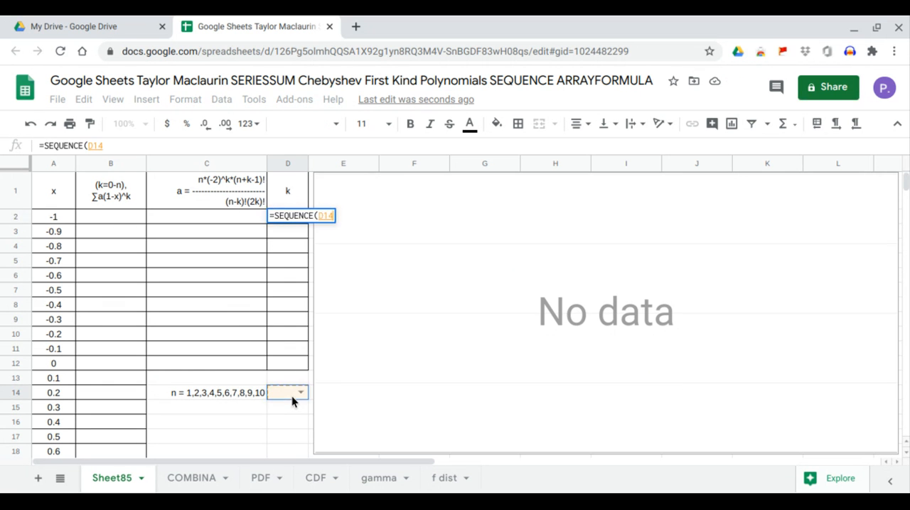
pyautogui.write('+')
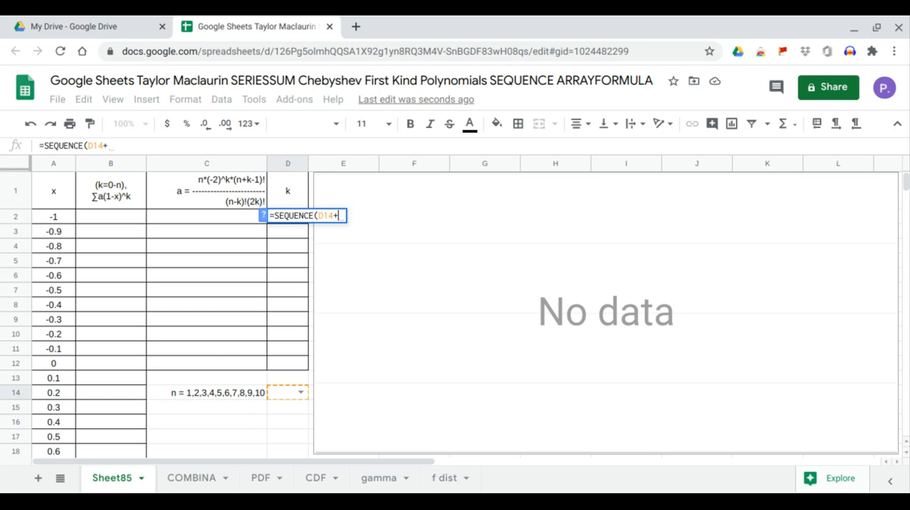
pyautogui.write('1,1,')
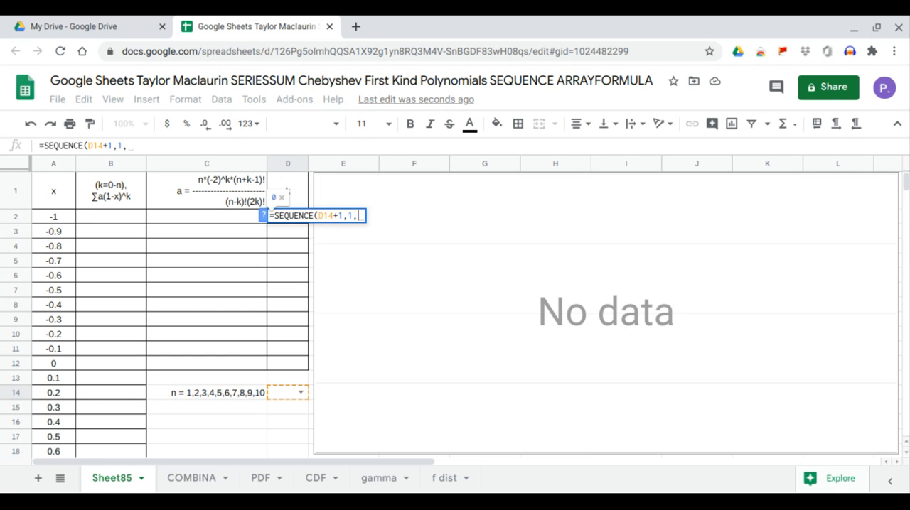
pyautogui.write('0,1')
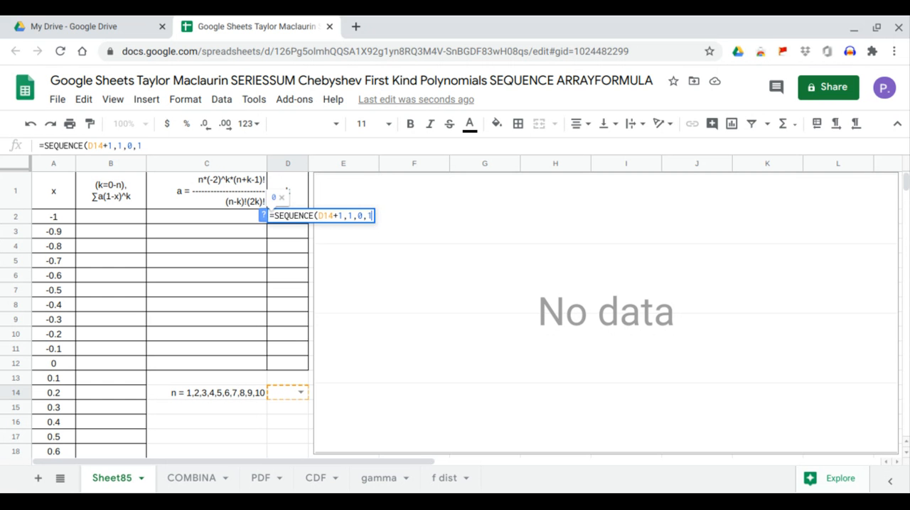
pyautogui.press('Return')
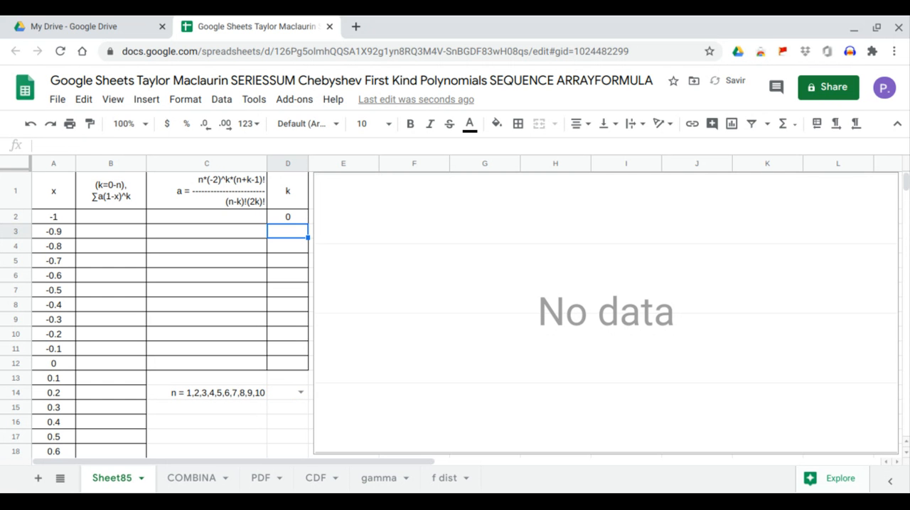
# Step: Try n as 1 and 2 in the drop-down cell D14, and settle on 3
pyautogui.click(300, 394)
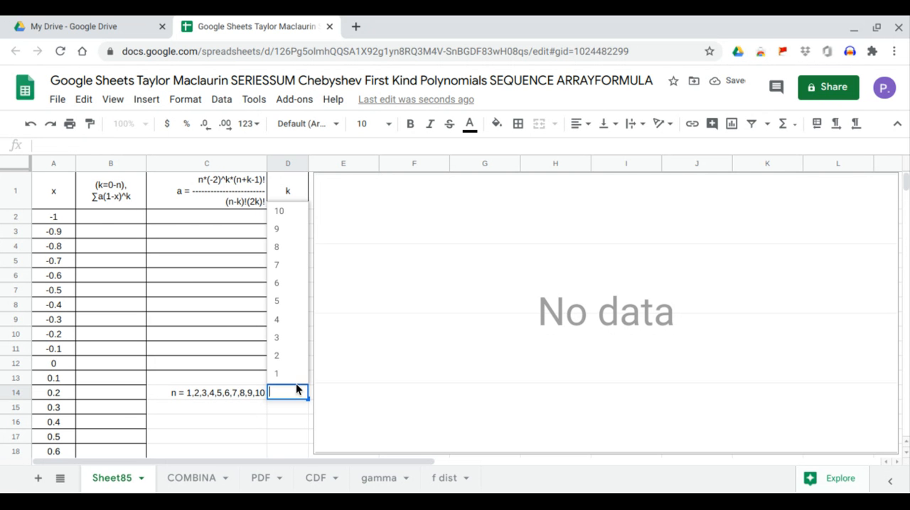
pyautogui.click(295, 378)
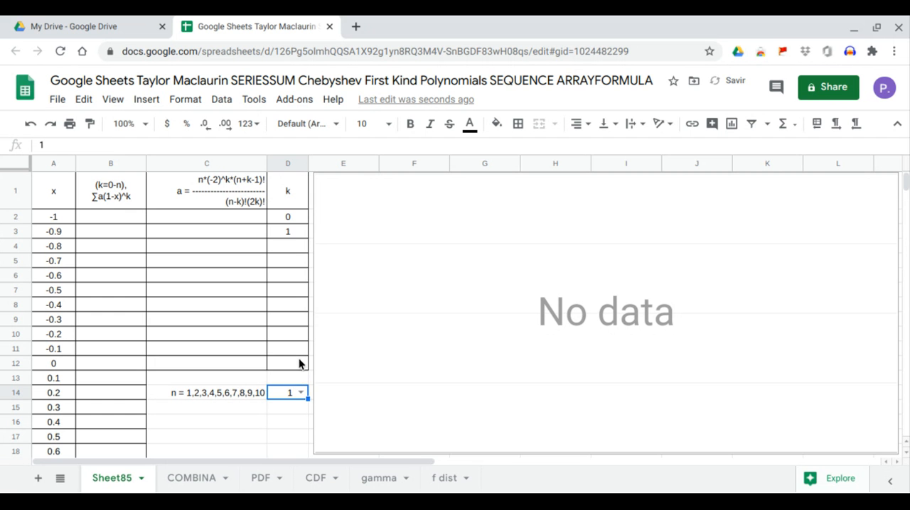
pyautogui.press('BackSpace')
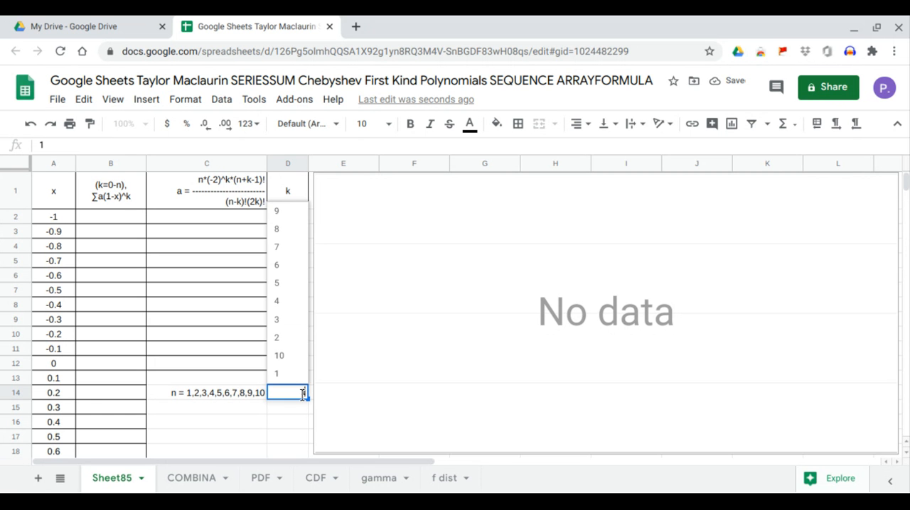
pyautogui.click(295, 339)
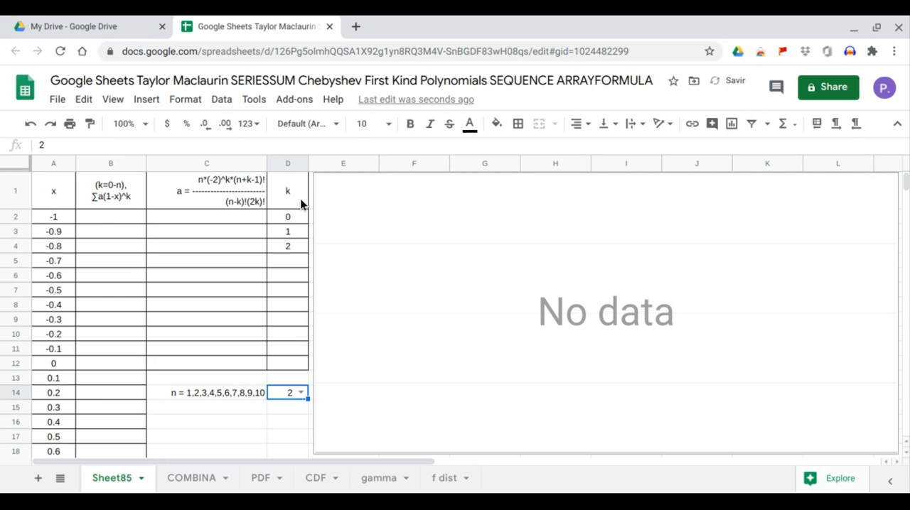
pyautogui.click(301, 392)
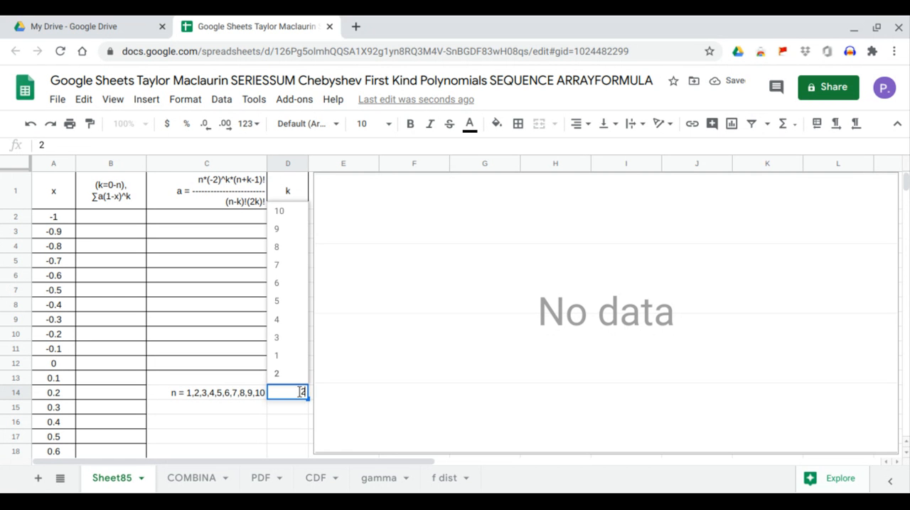
pyautogui.click(288, 341)
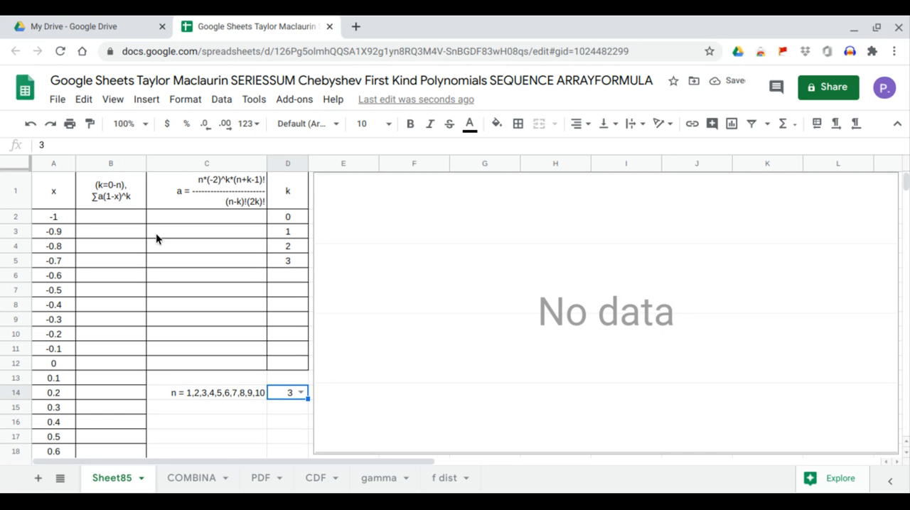
# Step: Enter =ARRAYFORMULA(SERIESSUM(1-A2:A22,0,1,C2:C12)) in B2 to sum the series for every x value
pyautogui.click(120, 224)
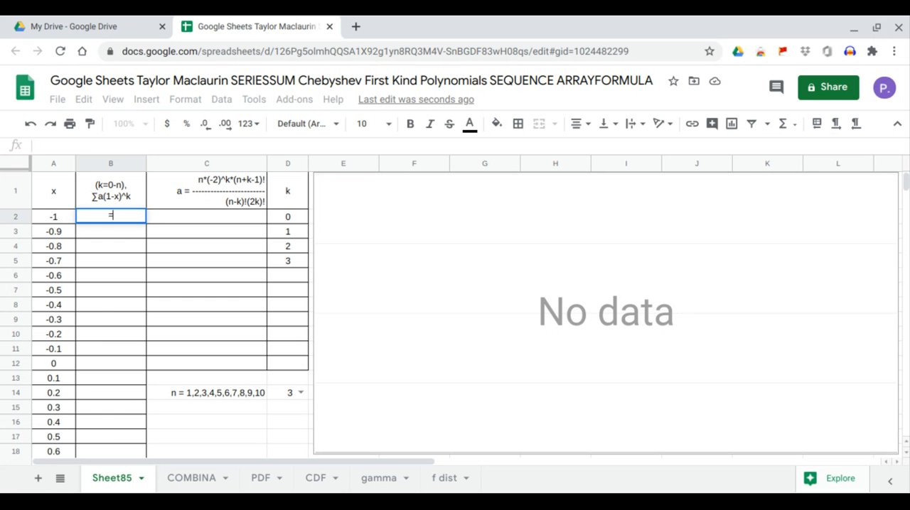
pyautogui.write('=arr')
pyautogui.press('Tab')
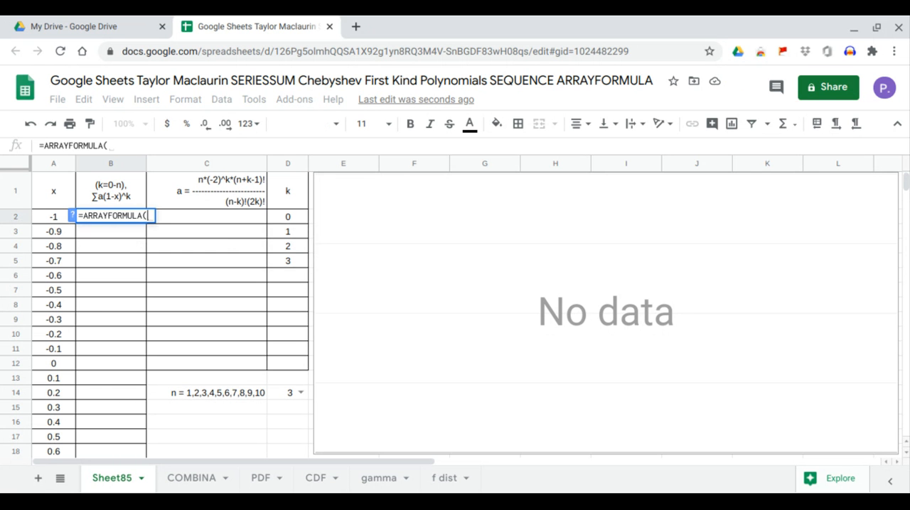
pyautogui.write('seri')
pyautogui.press('Tab')
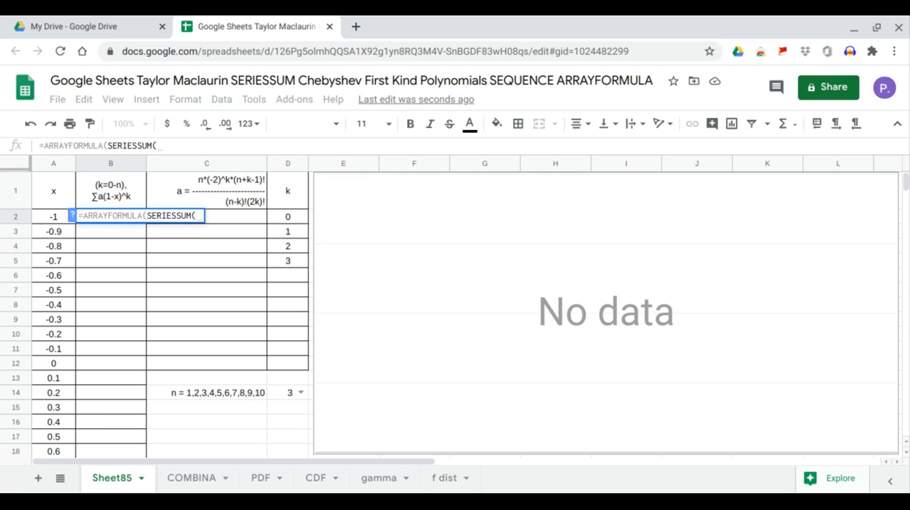
pyautogui.write('1-')
pyautogui.click(42, 215)
pyautogui.moveTo(54, 254); pyautogui.dragTo(56, 419)
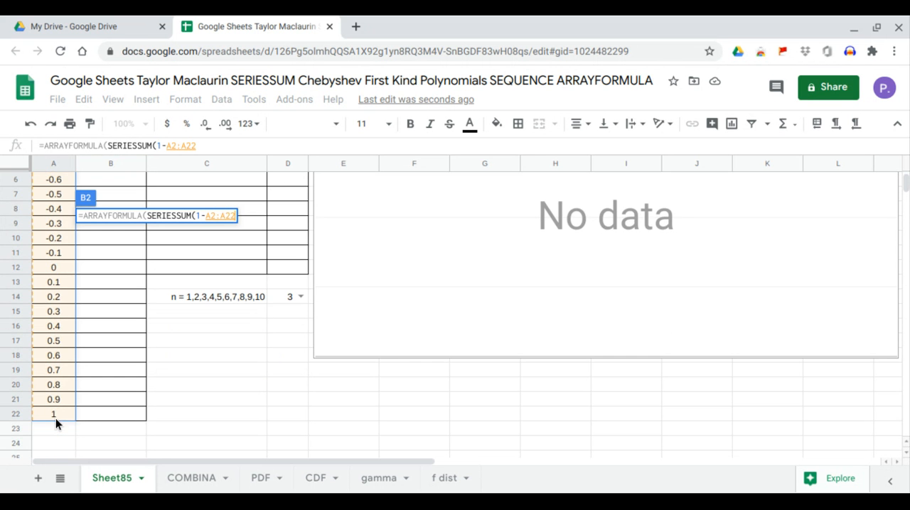
pyautogui.write(',')
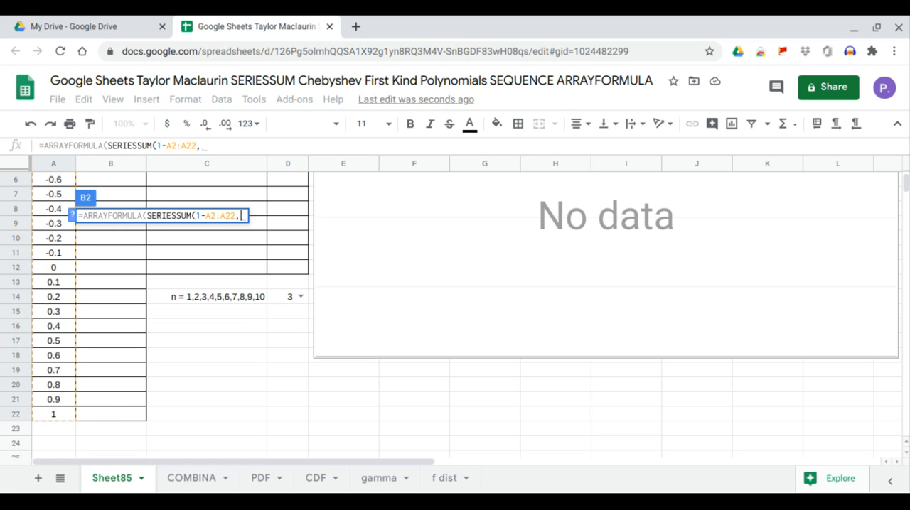
pyautogui.scroll(2, 129, 409)
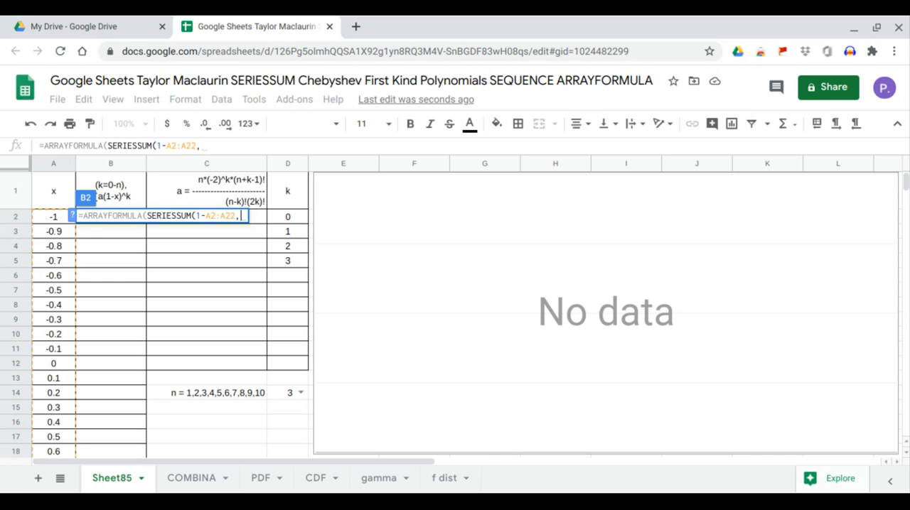
pyautogui.write('0,')
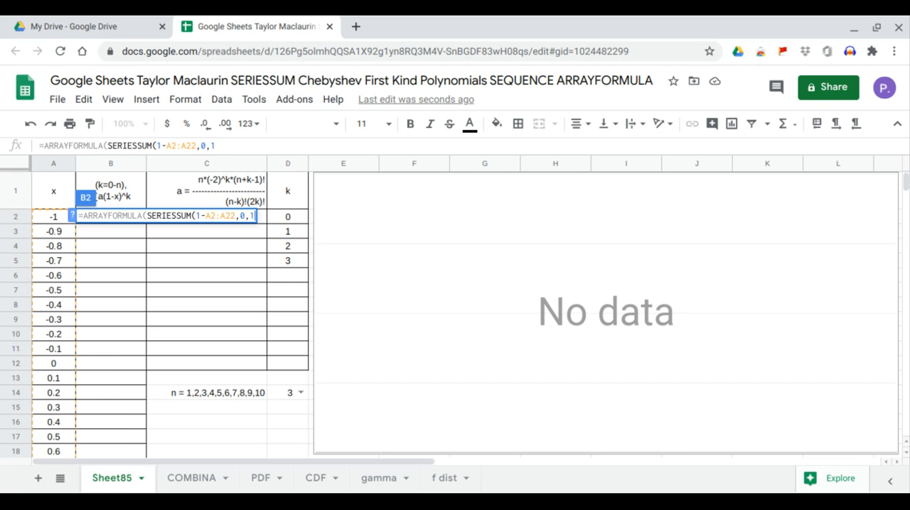
pyautogui.write('1,')
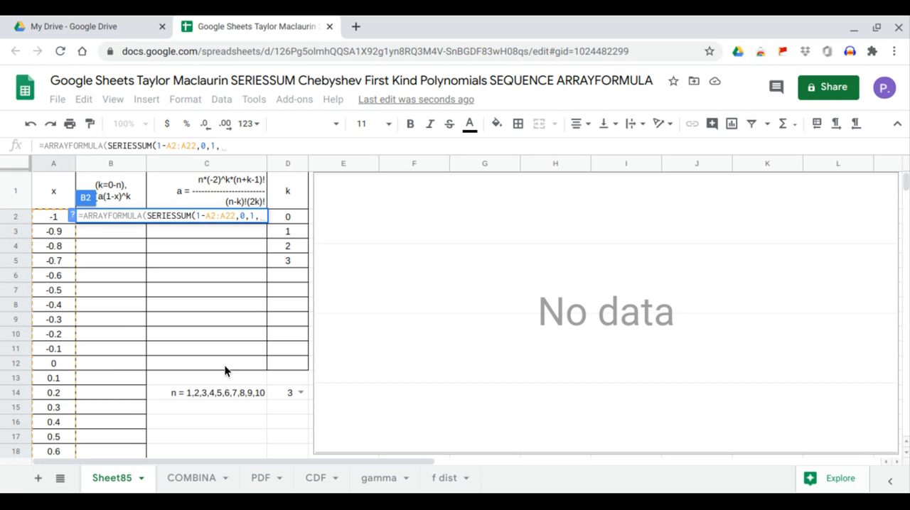
pyautogui.moveTo(224, 366); pyautogui.dragTo(235, 222)
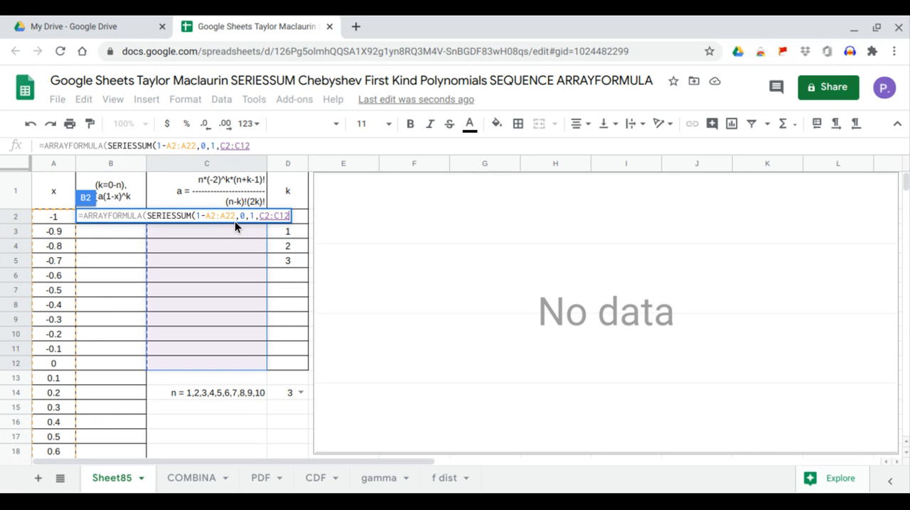
pyautogui.press('Return')
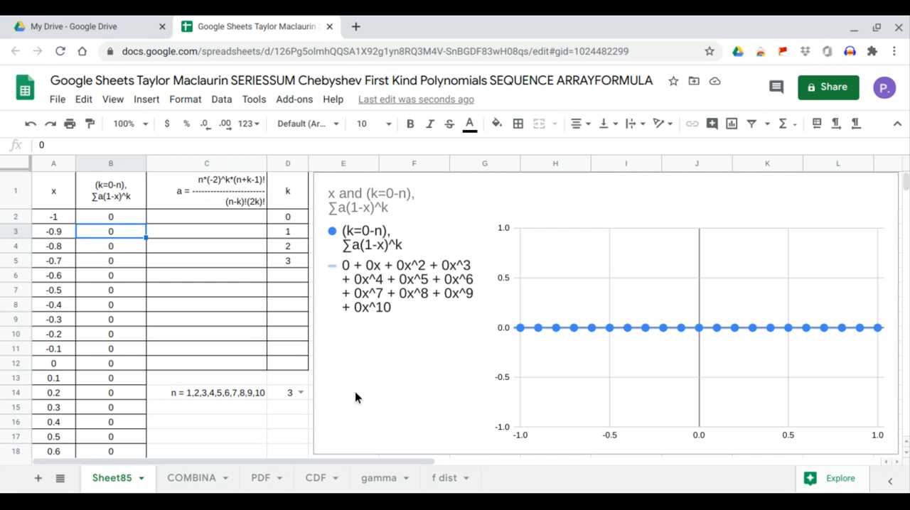
# Step: Enter =ARRAYFORMULA(D14*-2^D2:D12*FACT(D14+D2:D12-1)) in C2 for the numerator of coefficient a
pyautogui.click(206, 219)
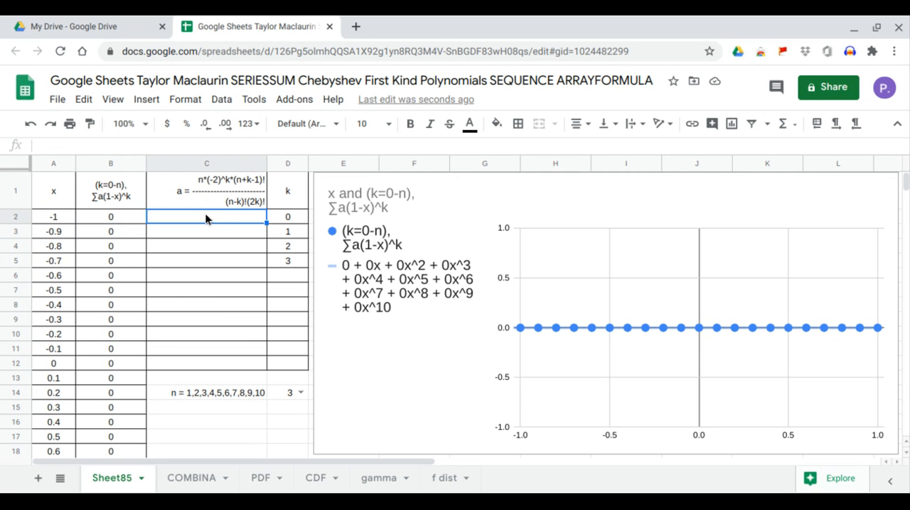
pyautogui.write('=')
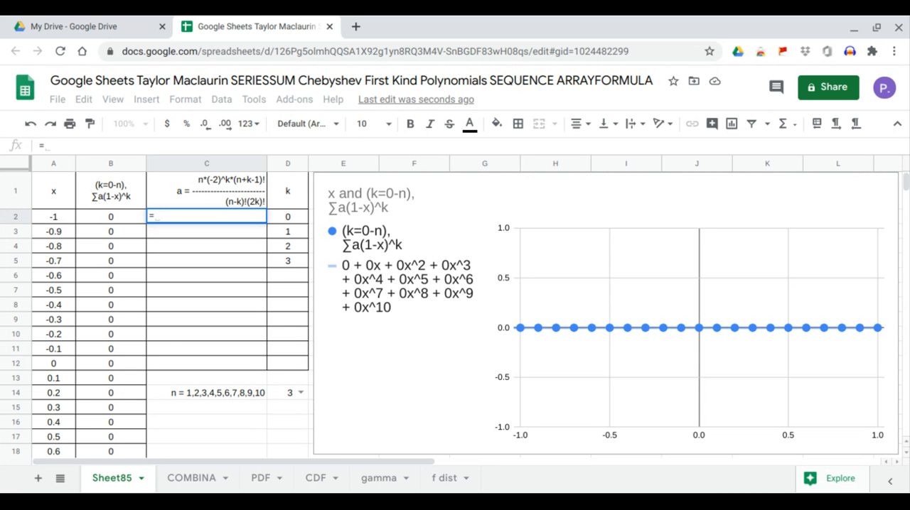
pyautogui.write('arr')
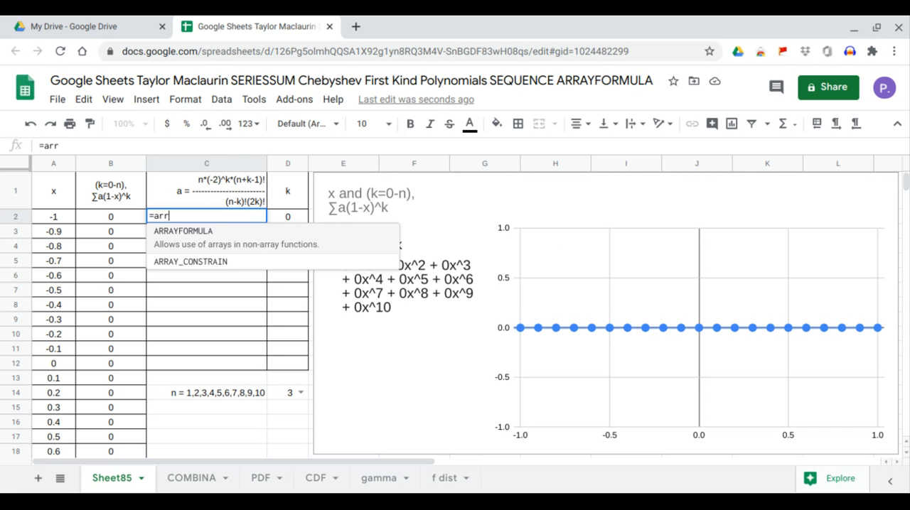
pyautogui.press('Tab')
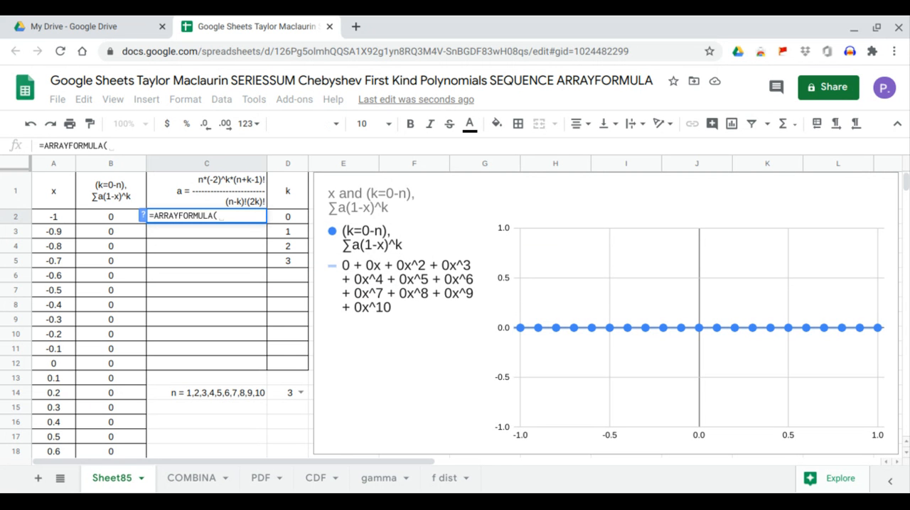
pyautogui.click(285, 395)
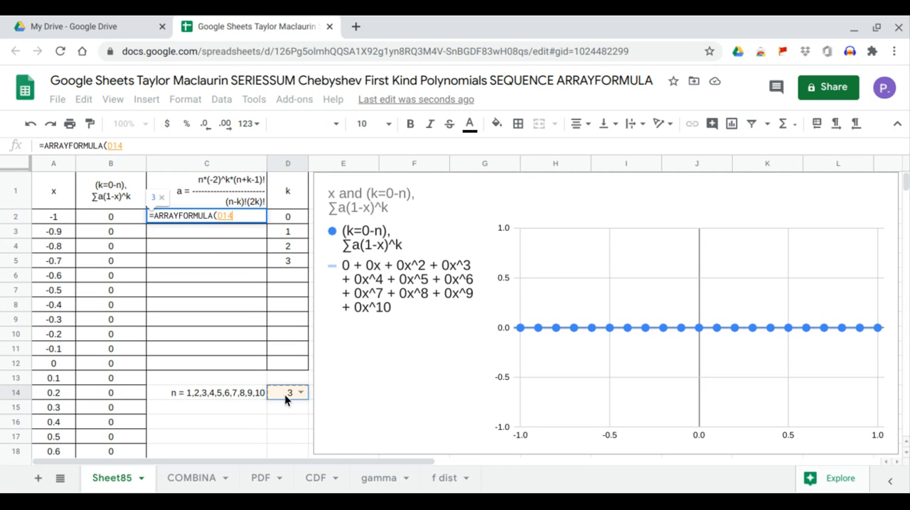
pyautogui.write('*-@')
pyautogui.press('BackSpace')
pyautogui.write('2^')
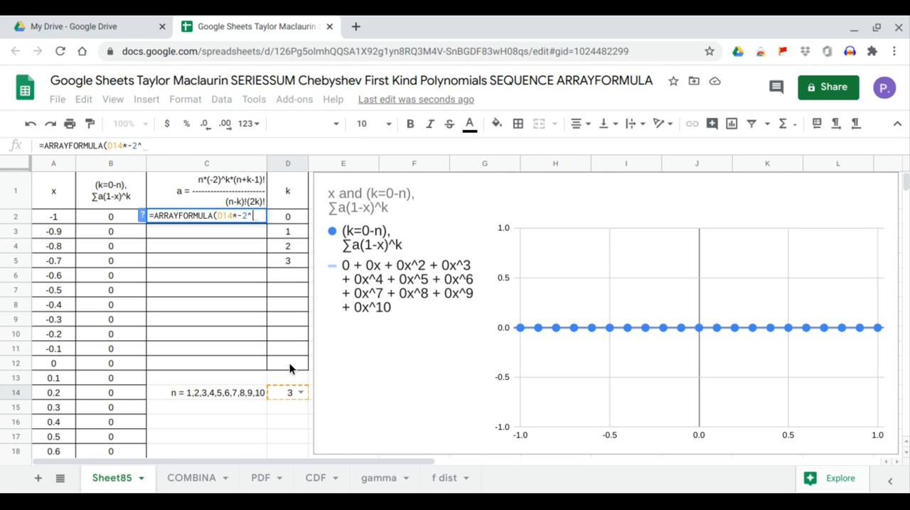
pyautogui.moveTo(289, 363); pyautogui.dragTo(299, 224)
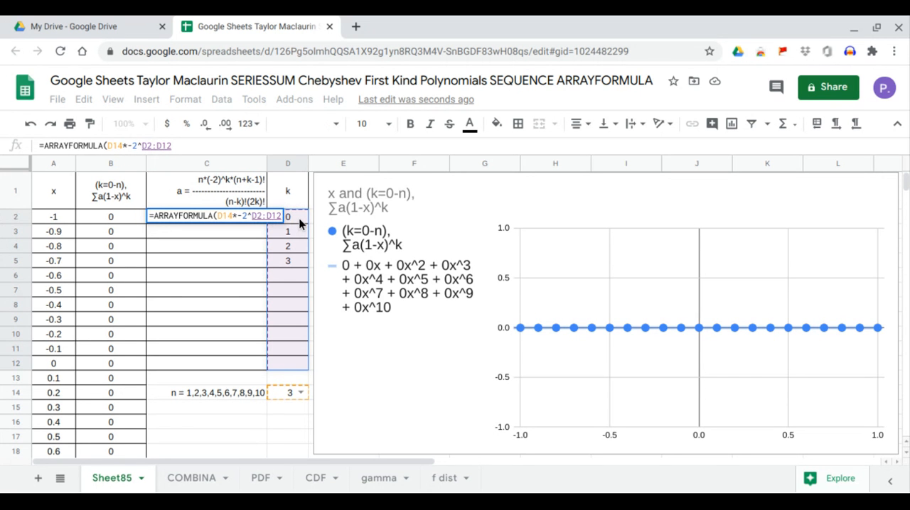
pyautogui.write('*')
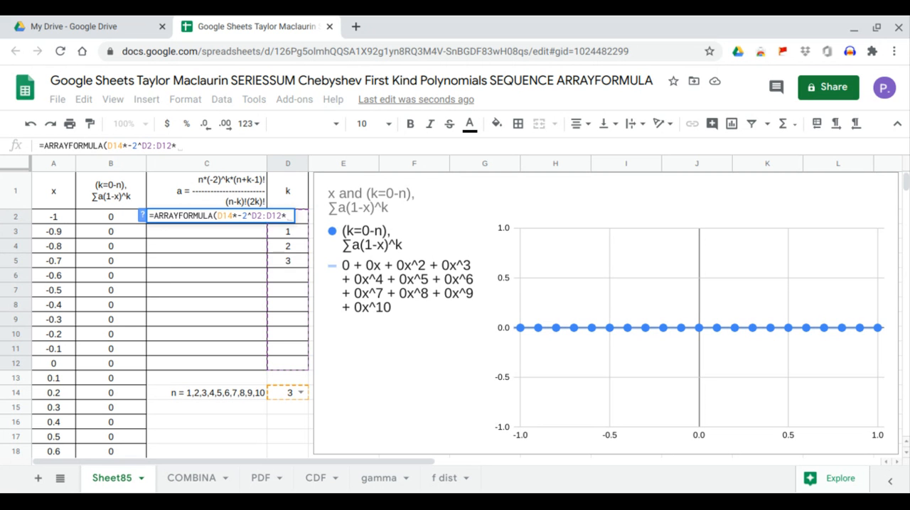
pyautogui.write('FACT(')
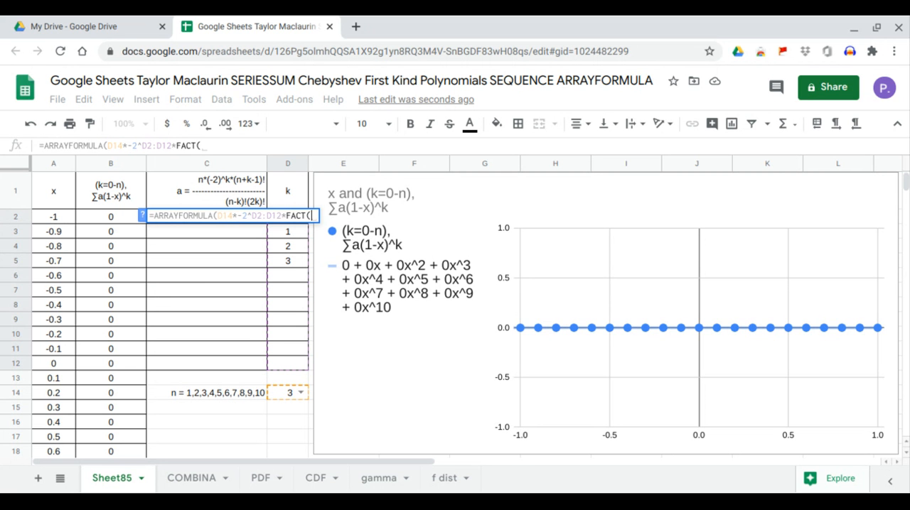
pyautogui.click(286, 397)
pyautogui.write('+')
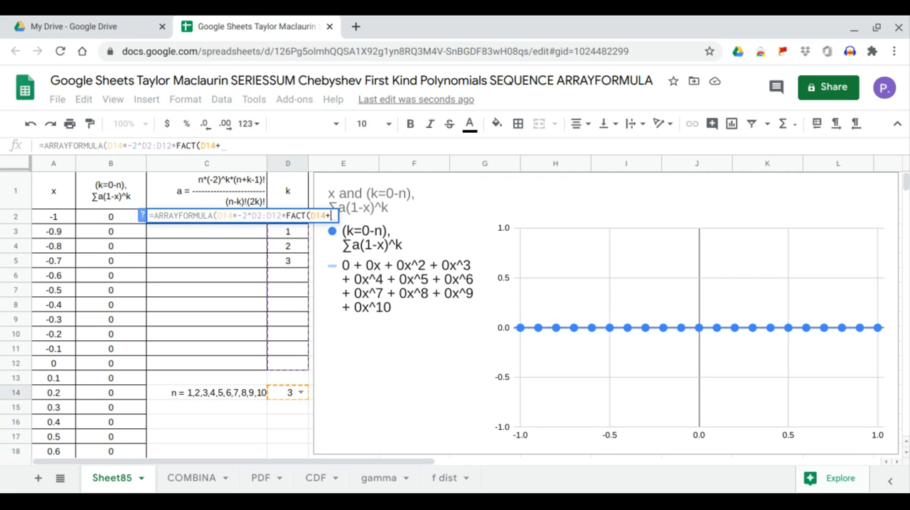
pyautogui.moveTo(304, 329); pyautogui.dragTo(304, 229)
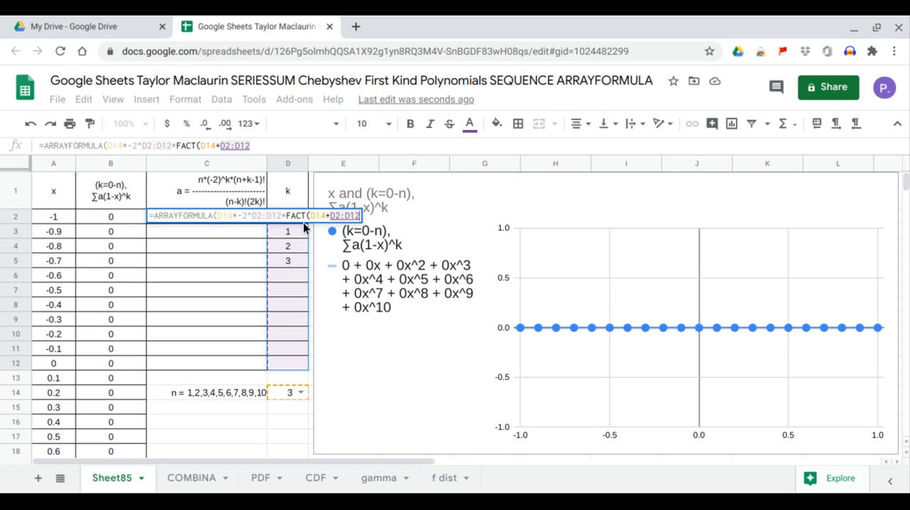
pyautogui.write('-1')
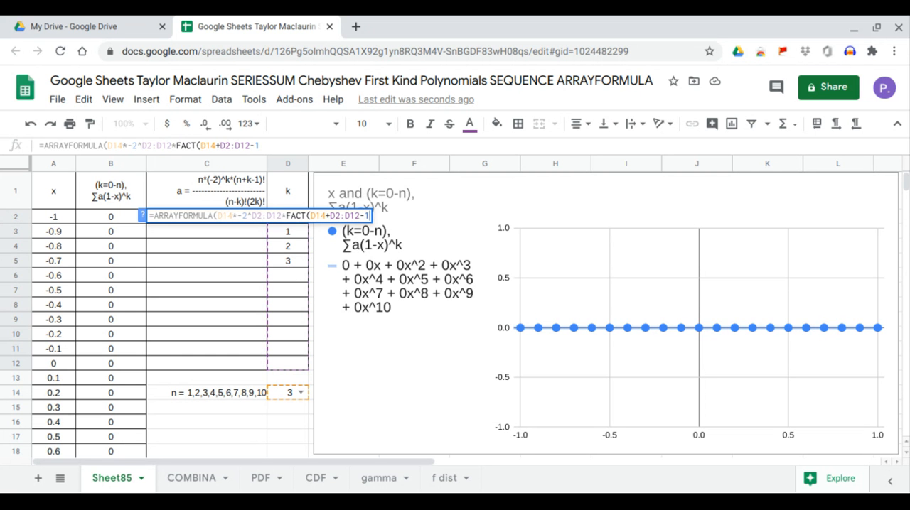
pyautogui.write(')')
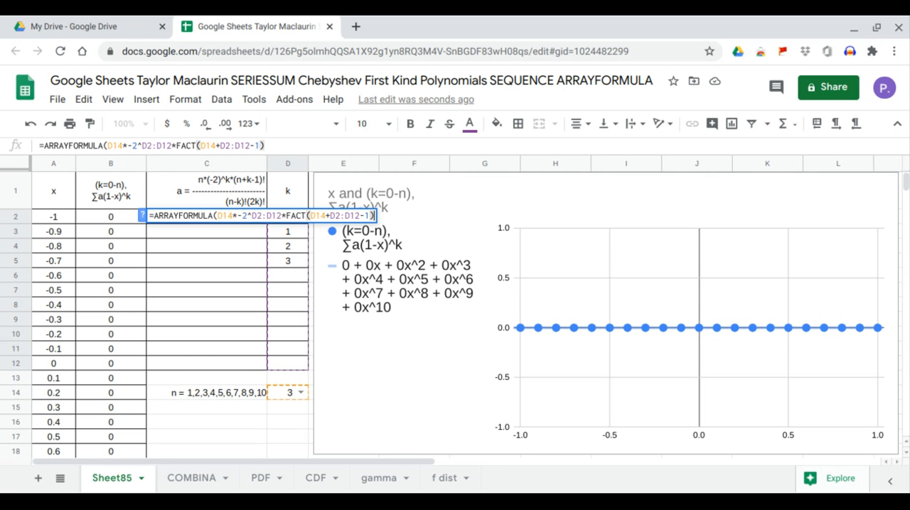
pyautogui.press('Return')
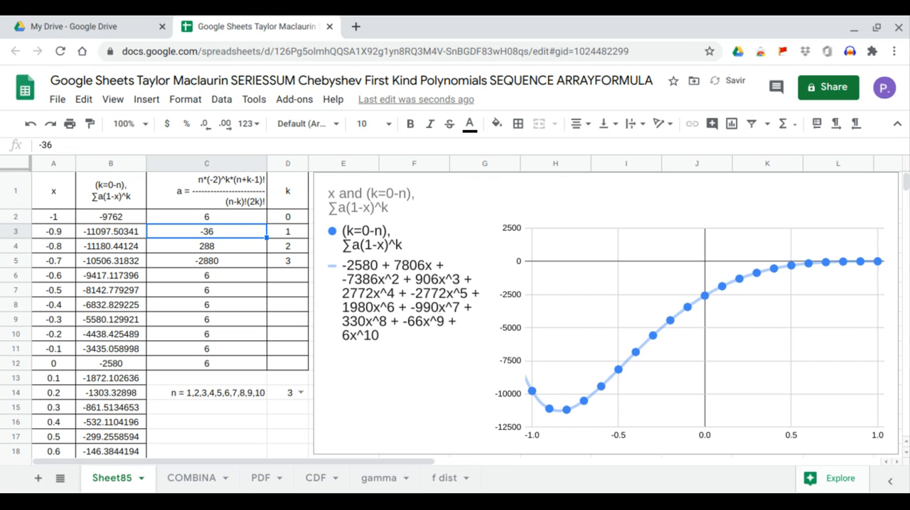
# Step: Wrap the C2 array calculation in IF(D2:D12="",0,...) so that rows with a blank k return 0
pyautogui.click(279, 277)
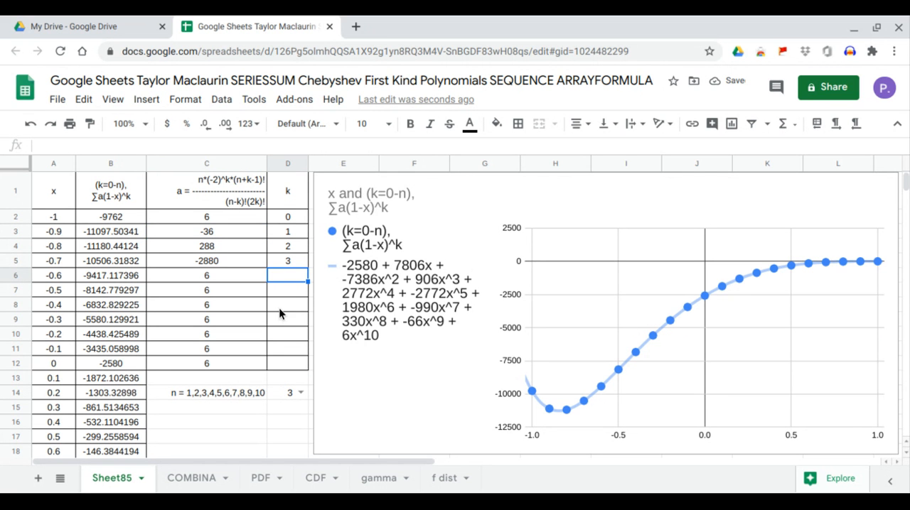
pyautogui.moveTo(289, 280); pyautogui.dragTo(288, 367)
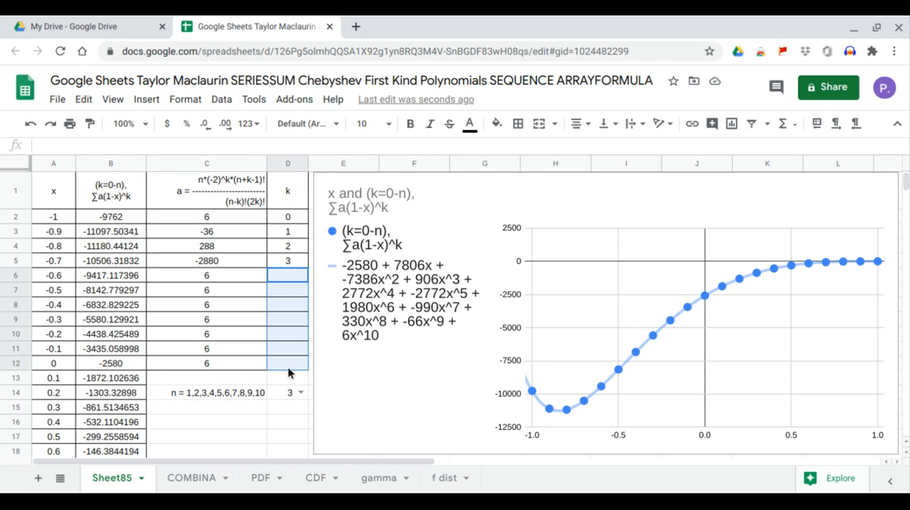
pyautogui.moveTo(219, 277); pyautogui.dragTo(221, 367)
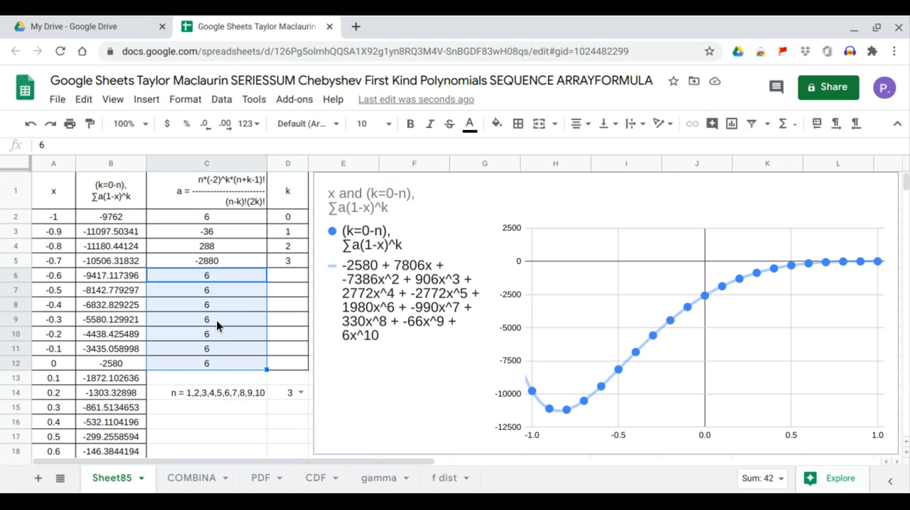
pyautogui.click(216, 216)
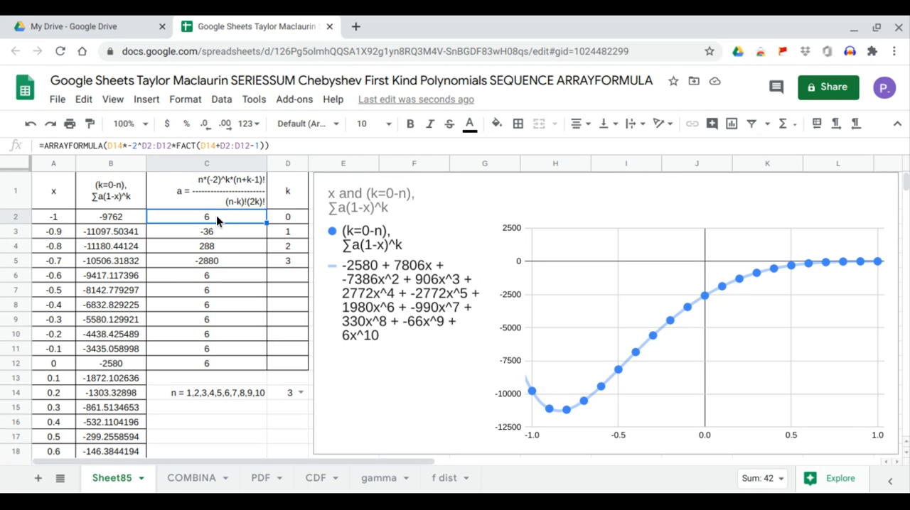
pyautogui.click(108, 146)
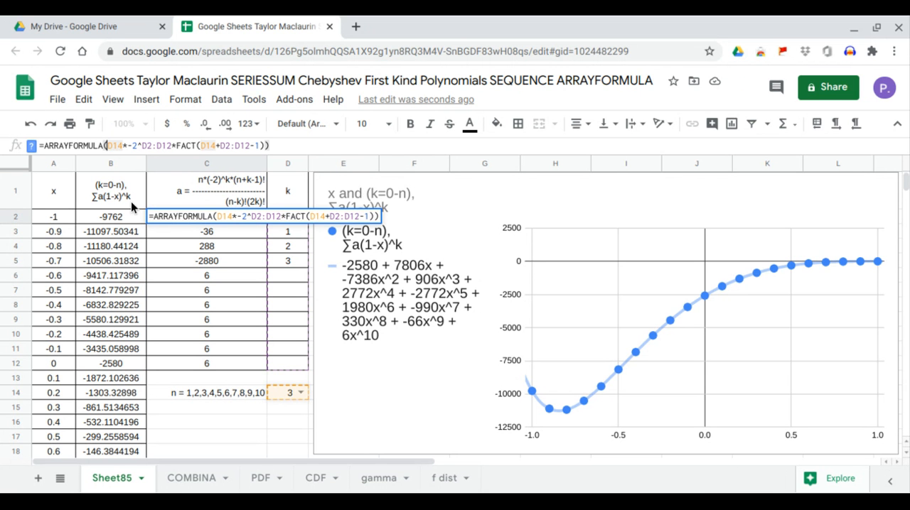
pyautogui.write('*')
pyautogui.press('BackSpace')
pyautogui.write('IF')
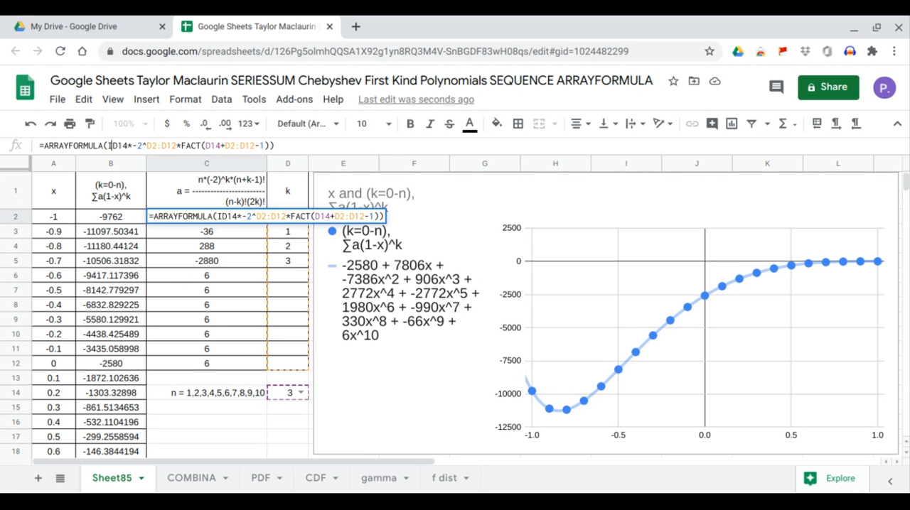
pyautogui.write('(,')
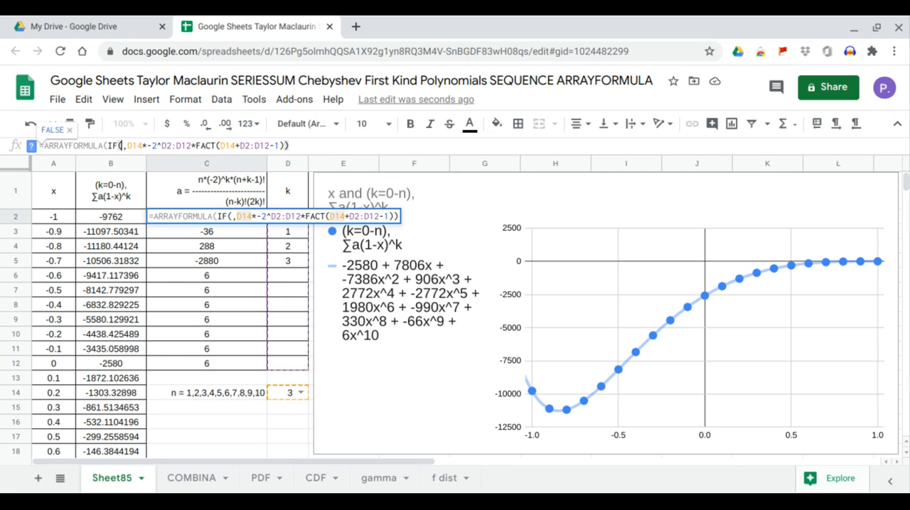
pyautogui.moveTo(278, 368); pyautogui.dragTo(285, 217)
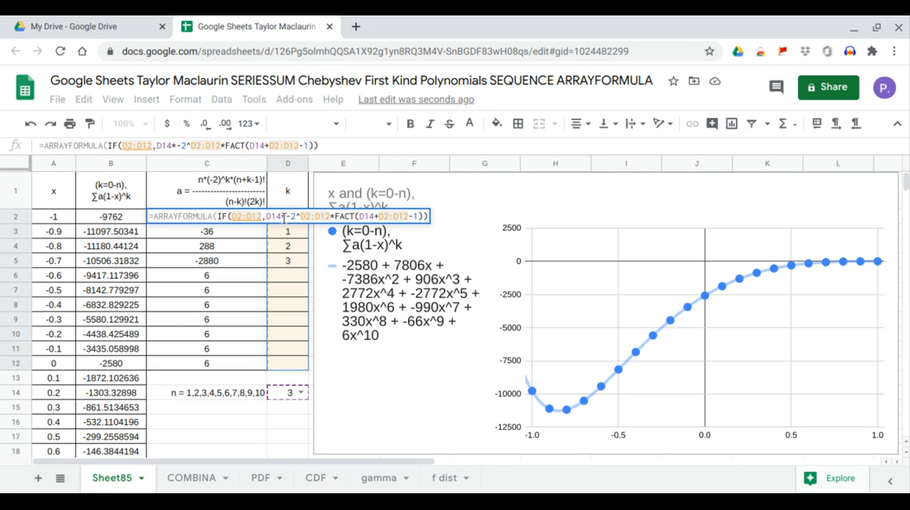
pyautogui.write('= ""')
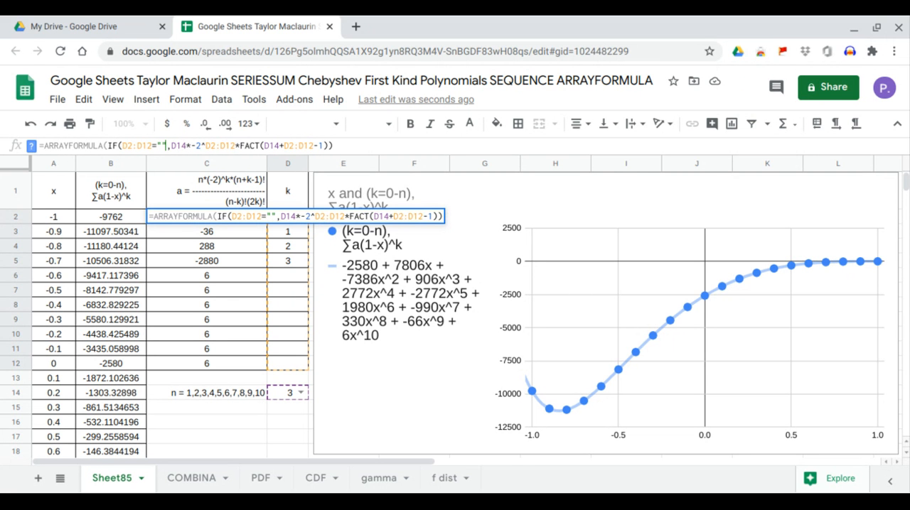
pyautogui.write(',0')
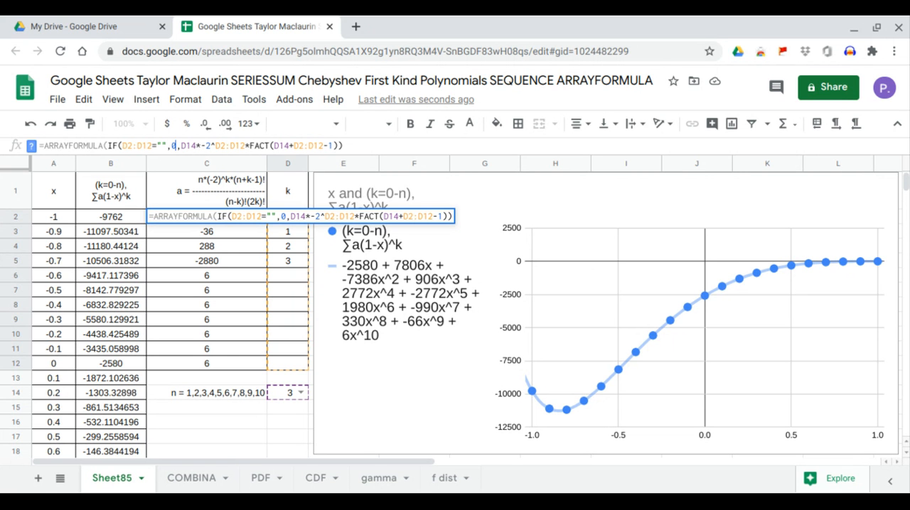
pyautogui.press('Return')
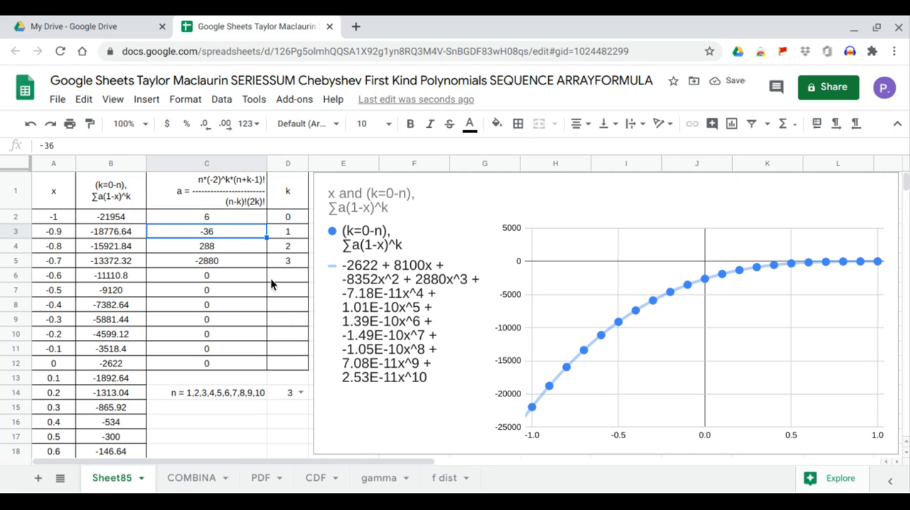
# Step: Extend the C2 formula by dividing its numerator by FACT(D14-D2:D12)
pyautogui.click(211, 221)
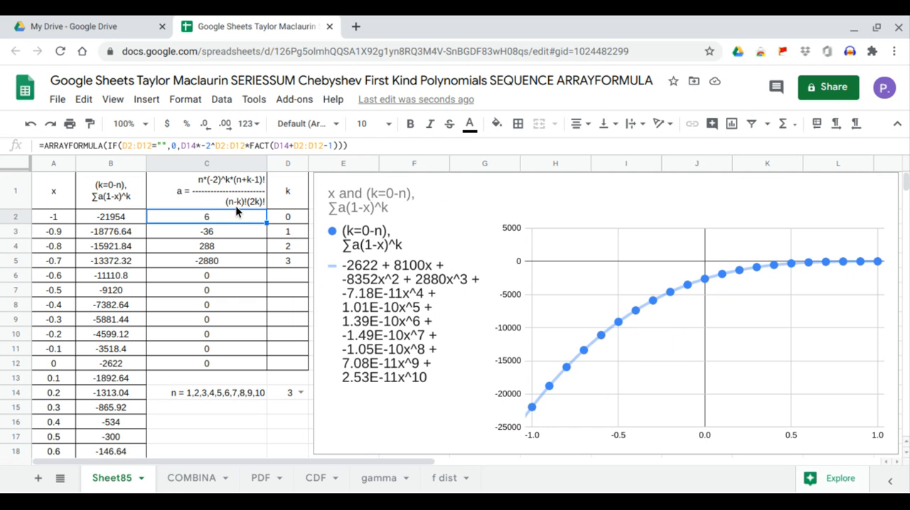
pyautogui.click(340, 146)
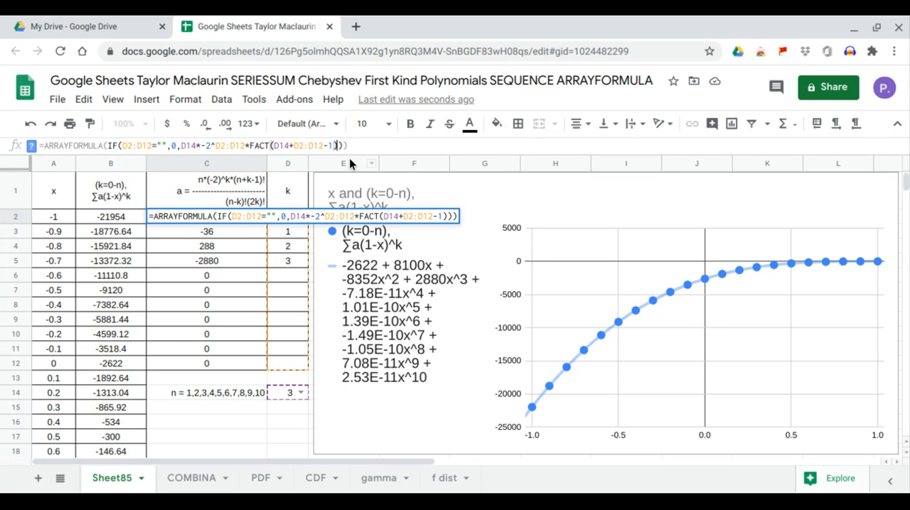
pyautogui.write('/')
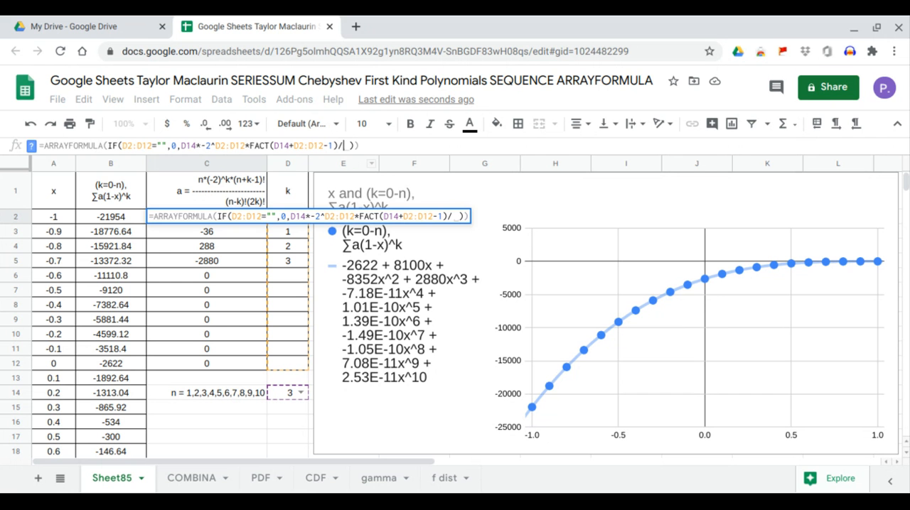
pyautogui.write('fact')
pyautogui.press('Tab')
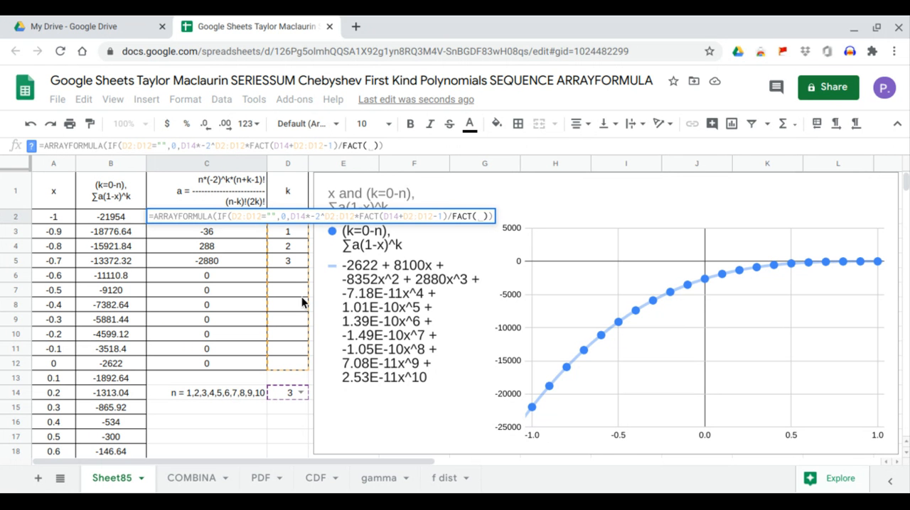
pyautogui.click(282, 394)
pyautogui.write('-')
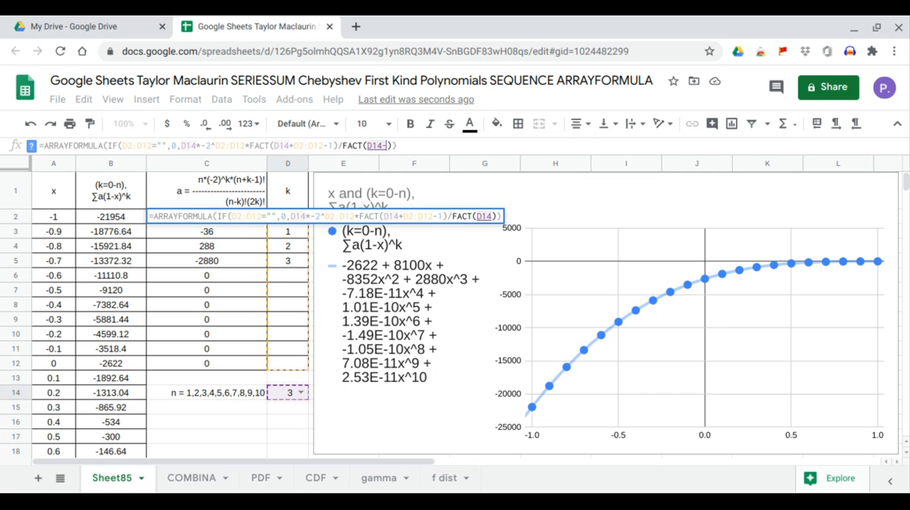
pyautogui.moveTo(287, 366); pyautogui.dragTo(290, 218)
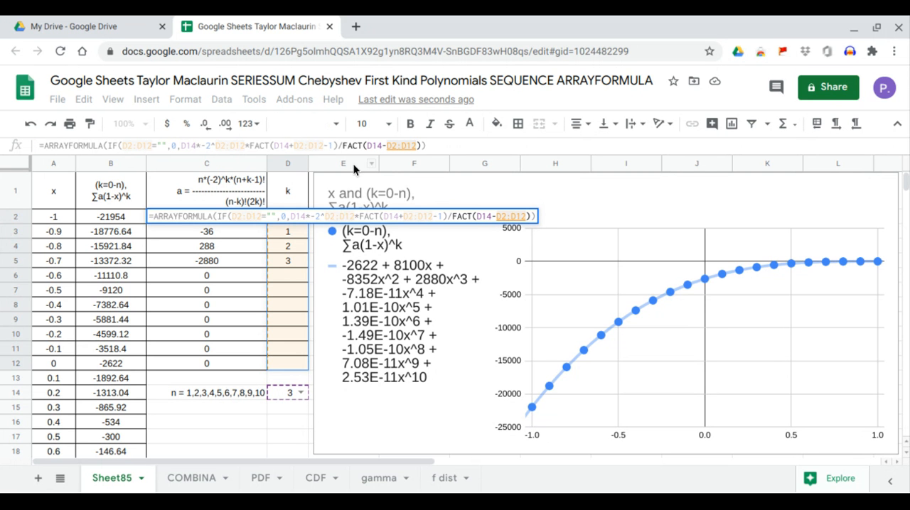
# Step: Put the C2 denominator in parentheses, multiply it by FACT(2*D2:D12) inside them, and enter the completed formula
pyautogui.click(344, 145)
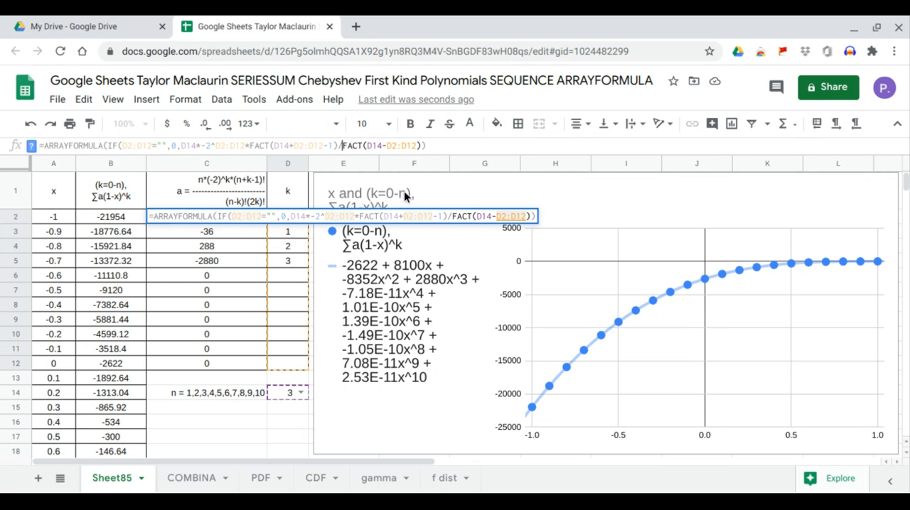
pyautogui.write('(')
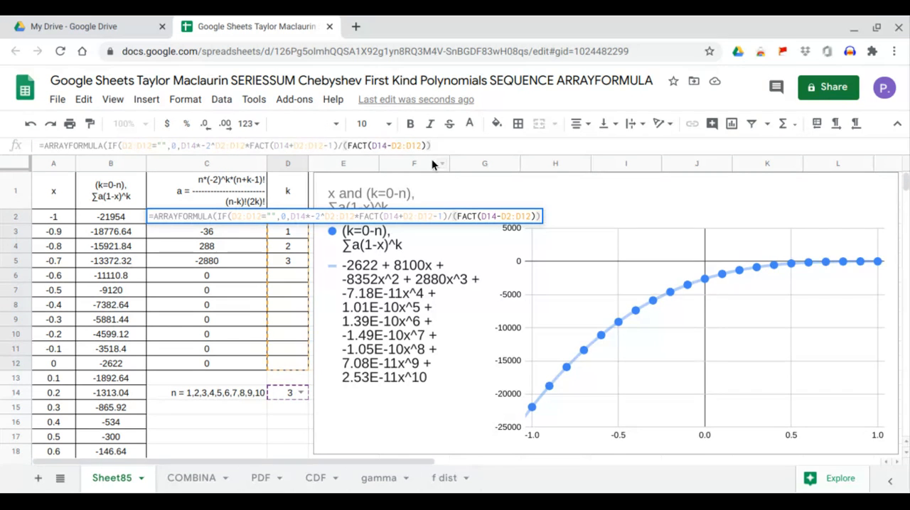
pyautogui.click(425, 145)
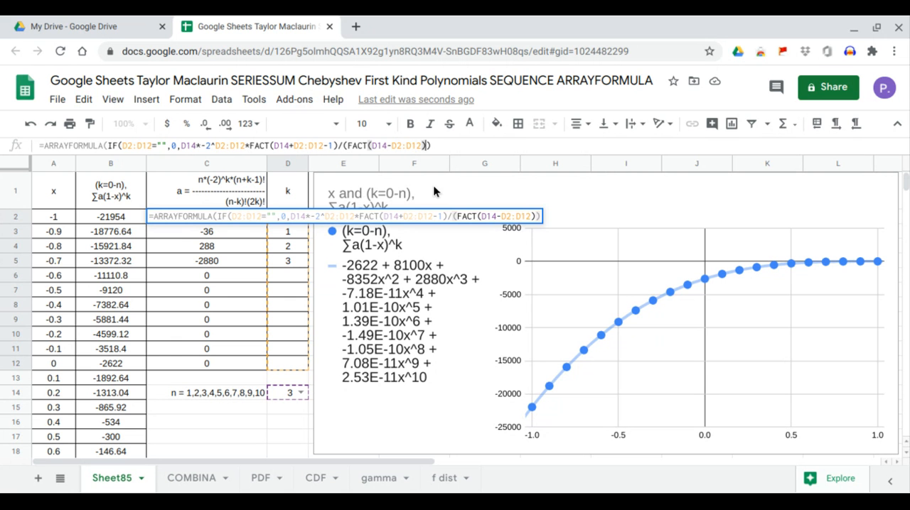
pyautogui.write('*FACT(')
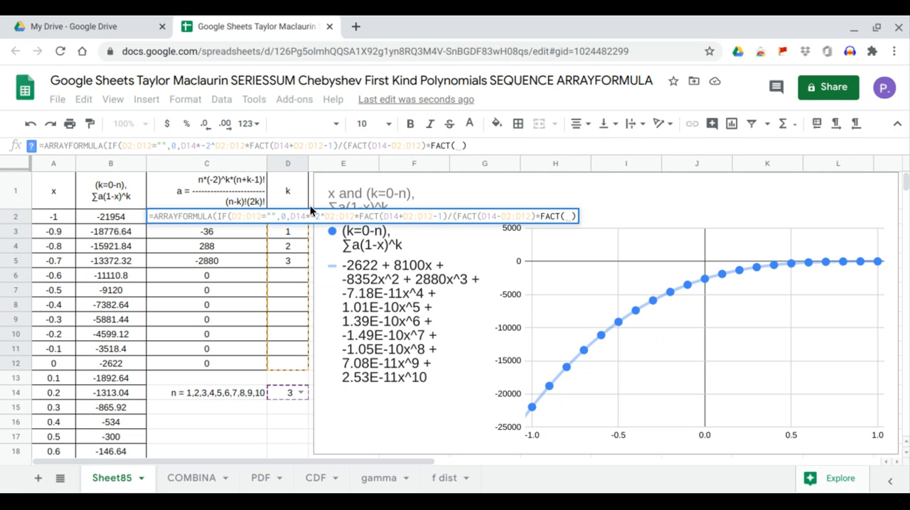
pyautogui.write('2*')
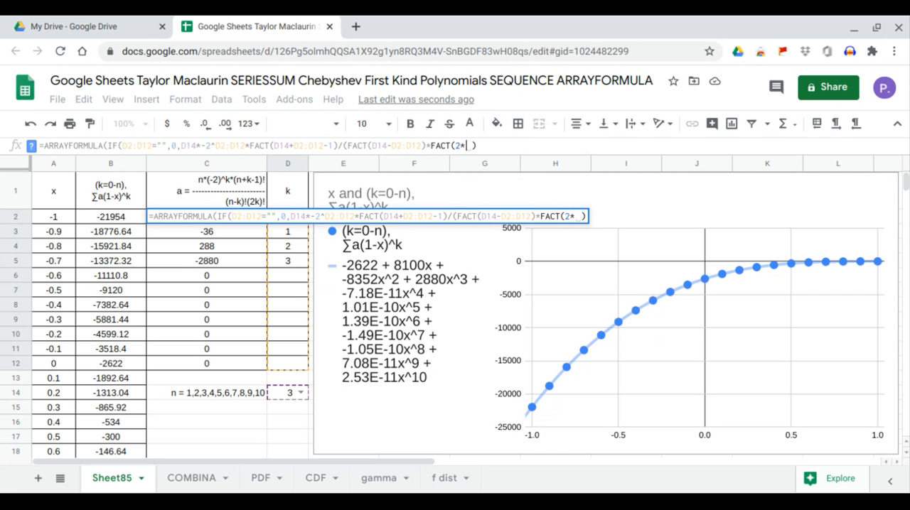
pyautogui.moveTo(288, 369); pyautogui.dragTo(293, 214)
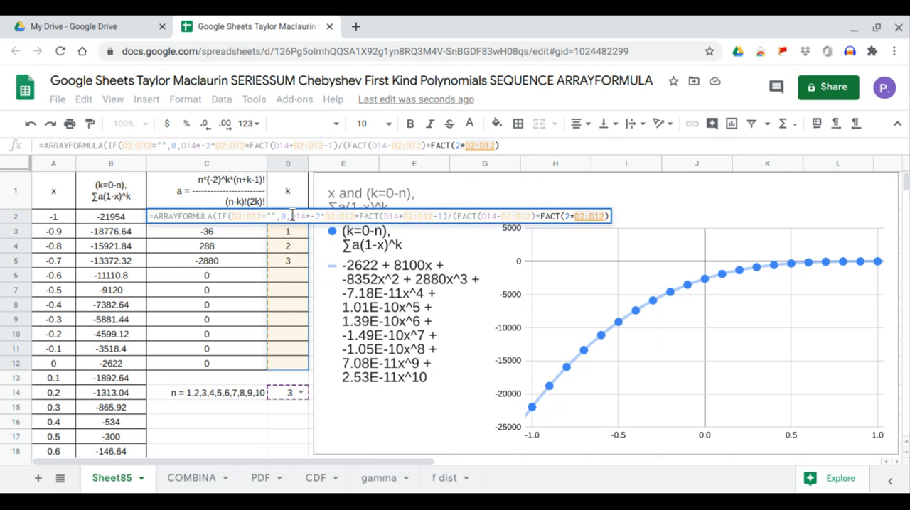
pyautogui.press('Return')
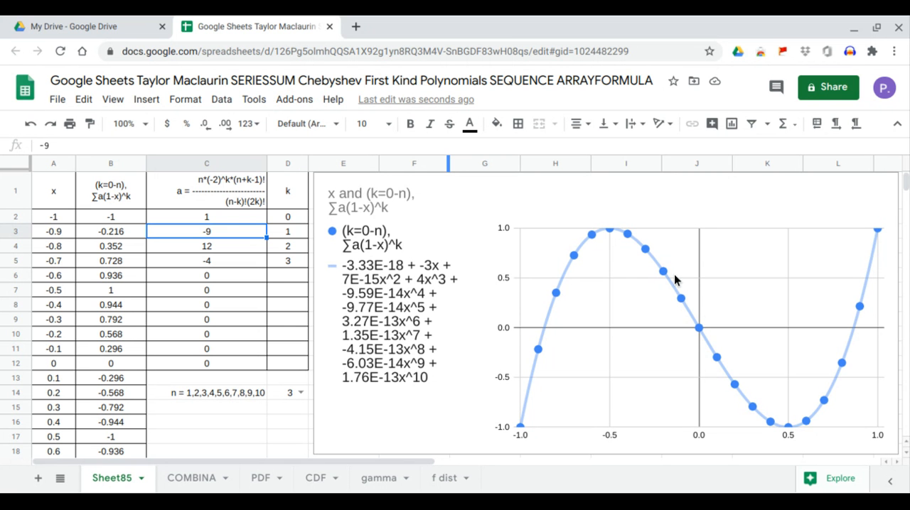
# Step: Try n as 1, 2 and 3 in the drop-down cell D14 to view each polynomial in the chart
pyautogui.click(300, 393)
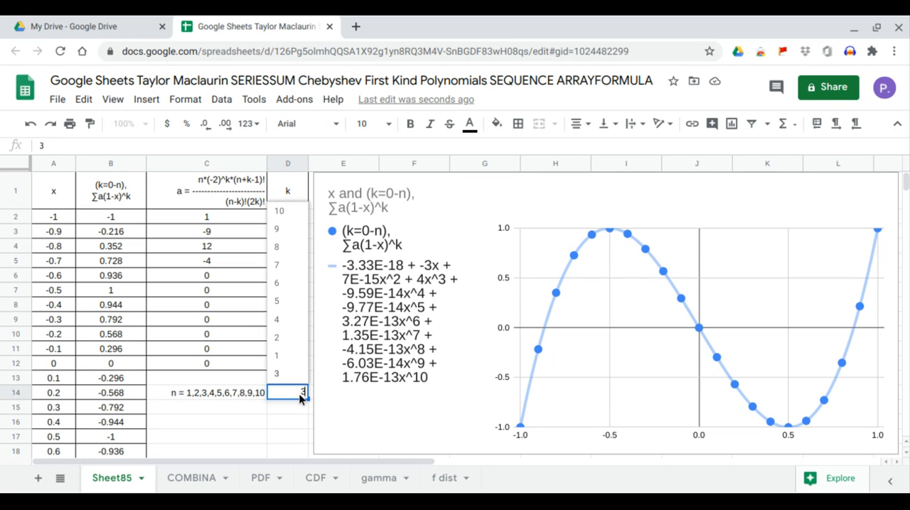
pyautogui.click(286, 359)
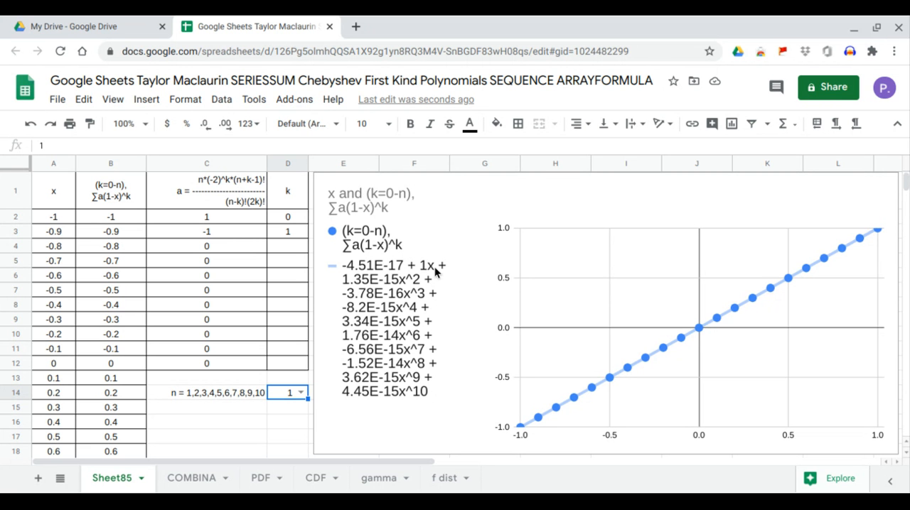
pyautogui.click(301, 392)
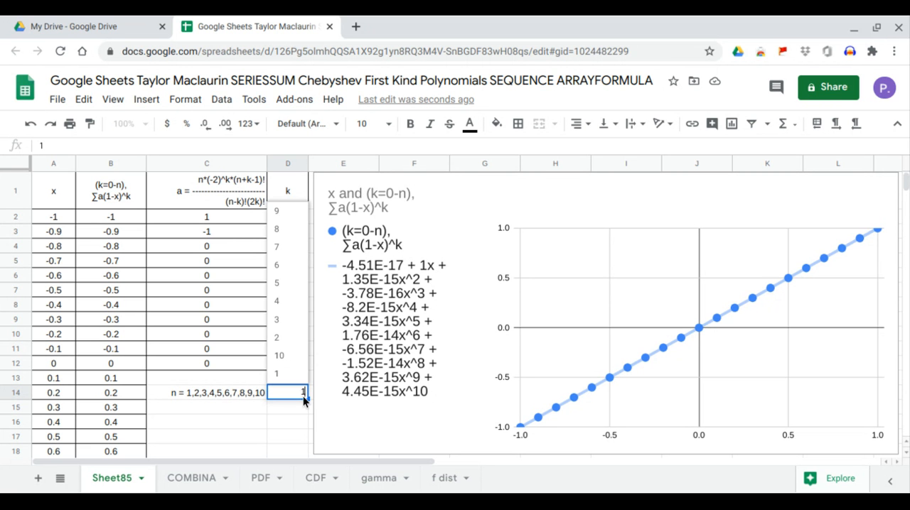
pyautogui.click(286, 339)
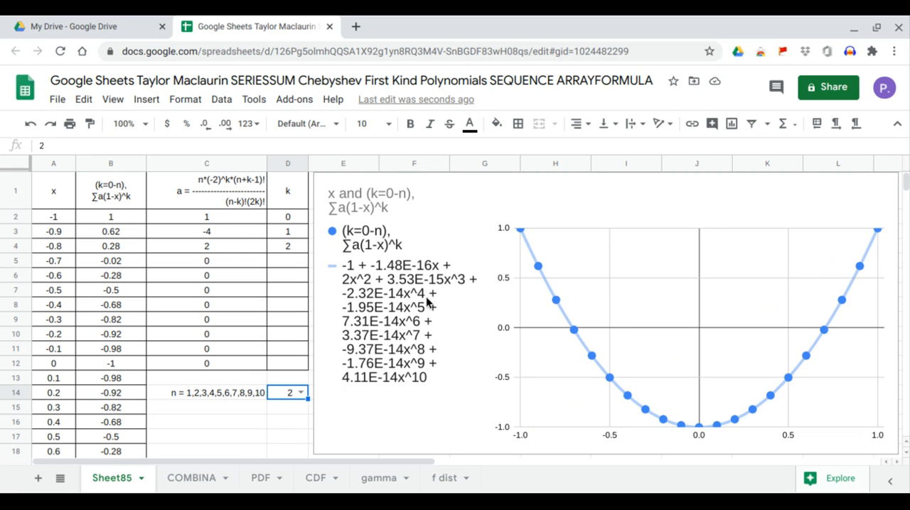
pyautogui.click(301, 397)
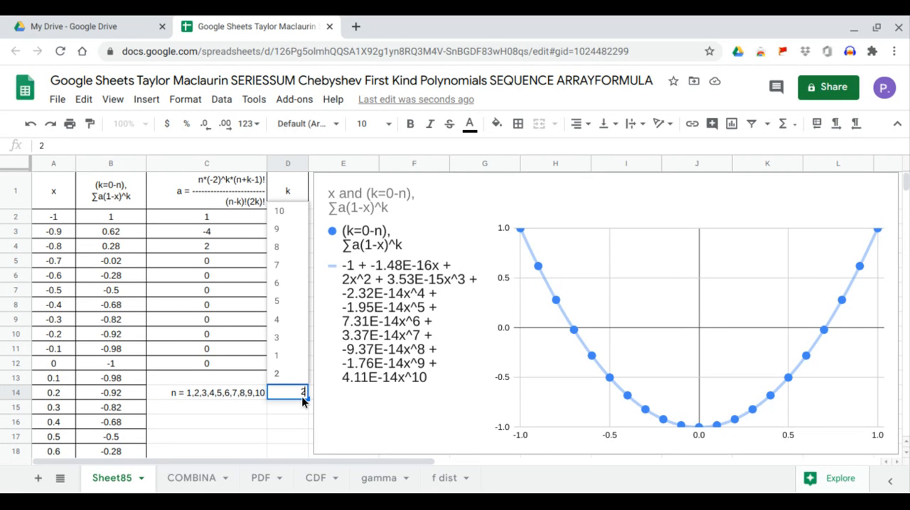
pyautogui.click(300, 345)
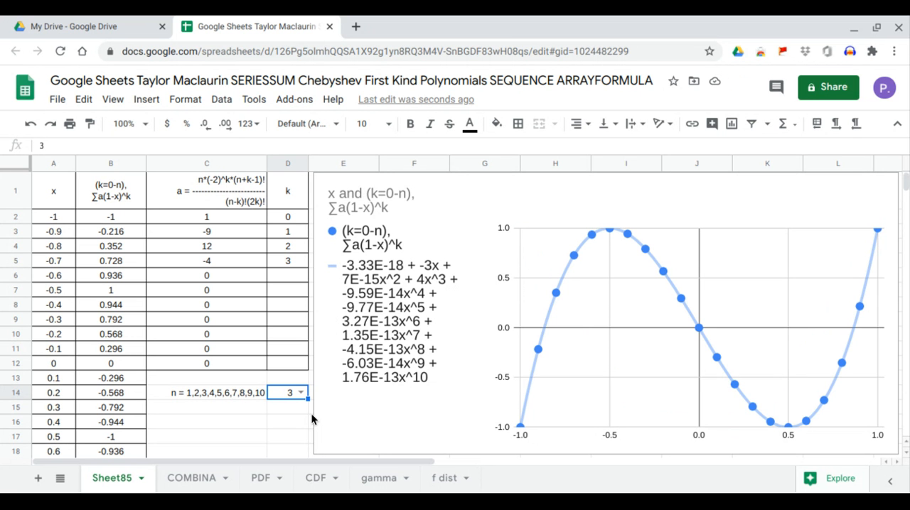
# Step: Try n as 4, 5 and 6 in D14 to view the higher-degree Chebyshev polynomials
pyautogui.click(300, 392)
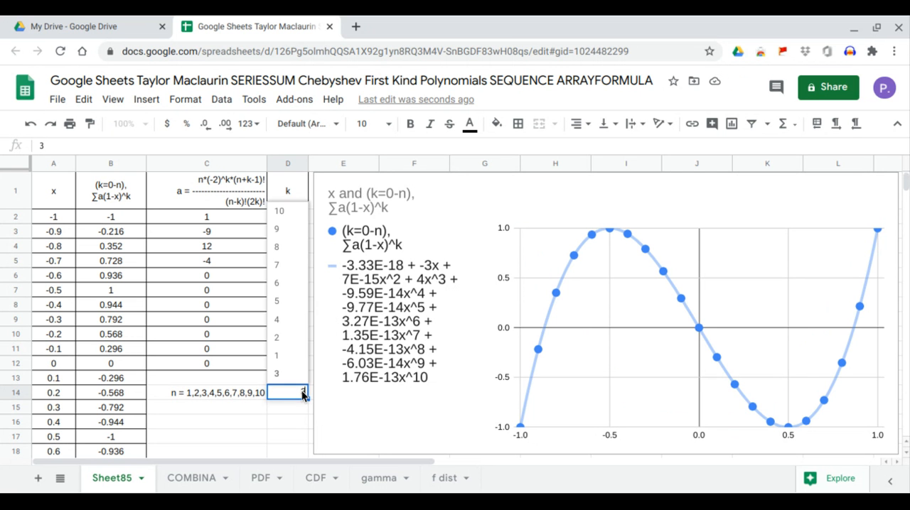
pyautogui.click(290, 319)
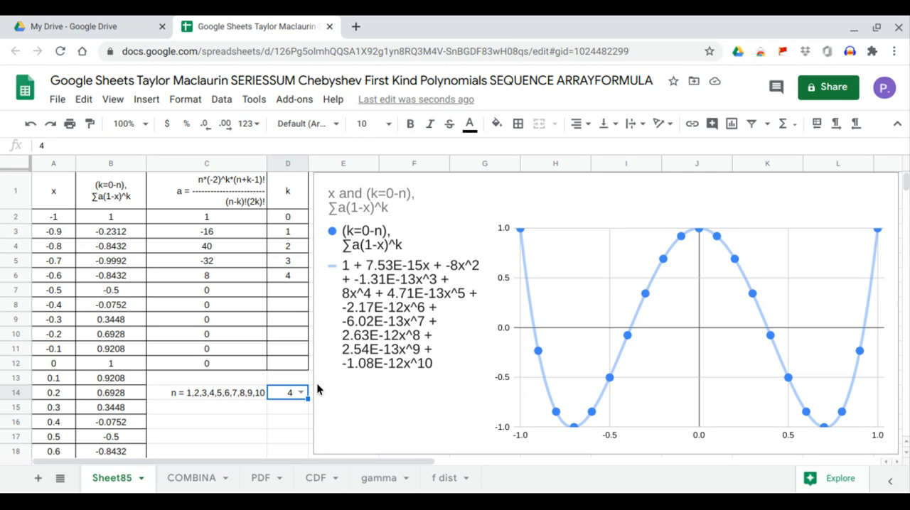
pyautogui.click(301, 393)
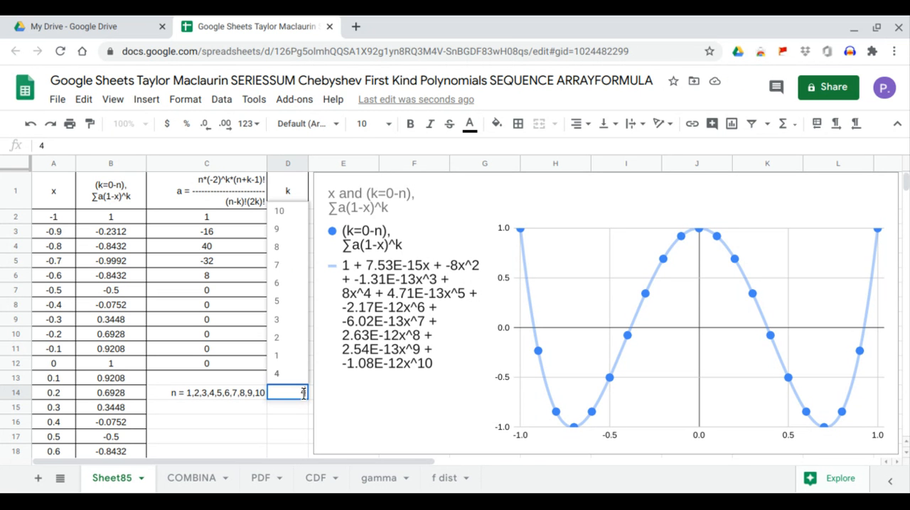
pyautogui.click(299, 304)
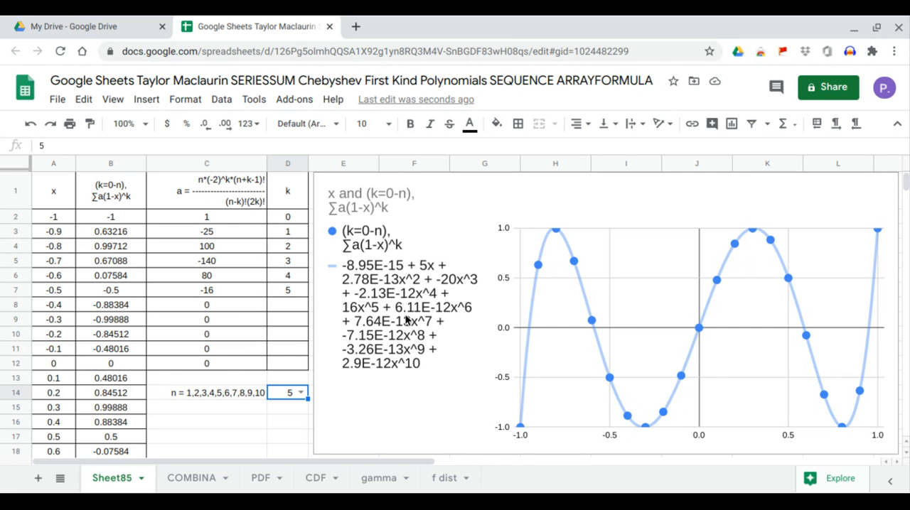
pyautogui.click(300, 392)
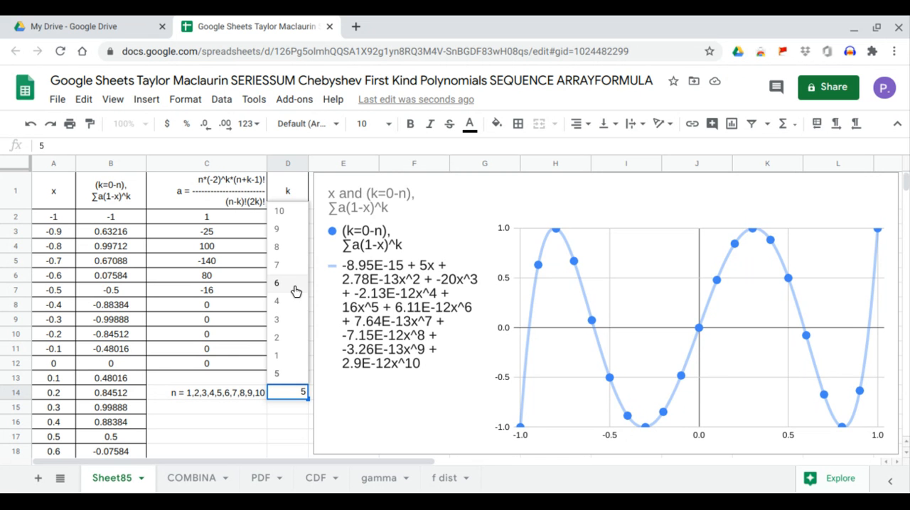
pyautogui.click(295, 284)
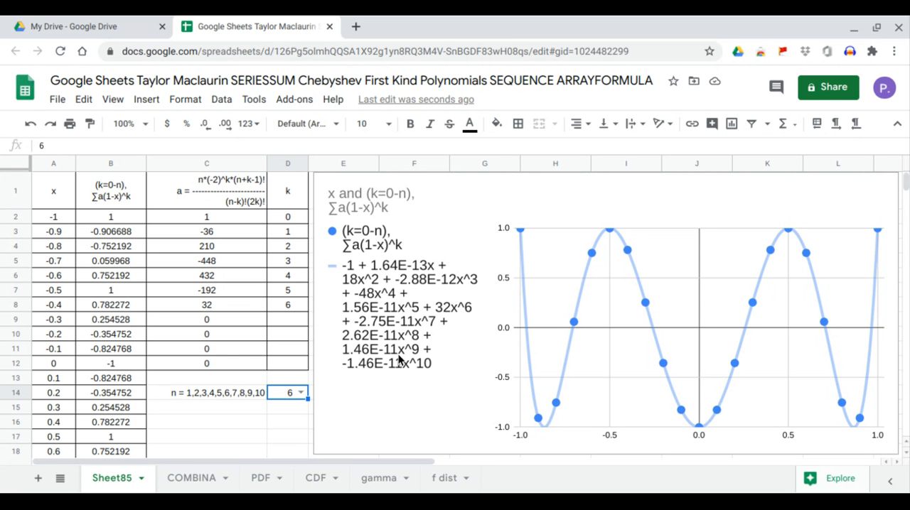
# Step: Step n in D14 through 7, 8 and 9 to view their polynomials, and settle on 10
pyautogui.click(301, 393)
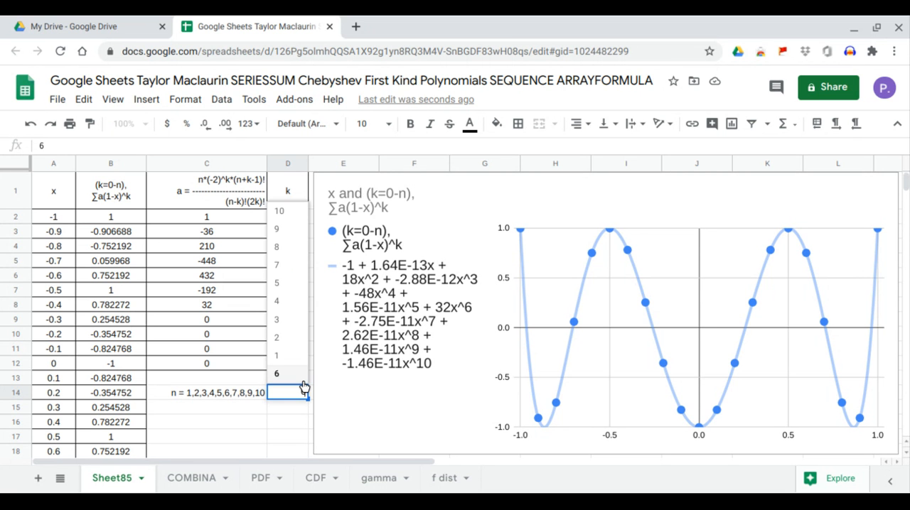
pyautogui.click(294, 267)
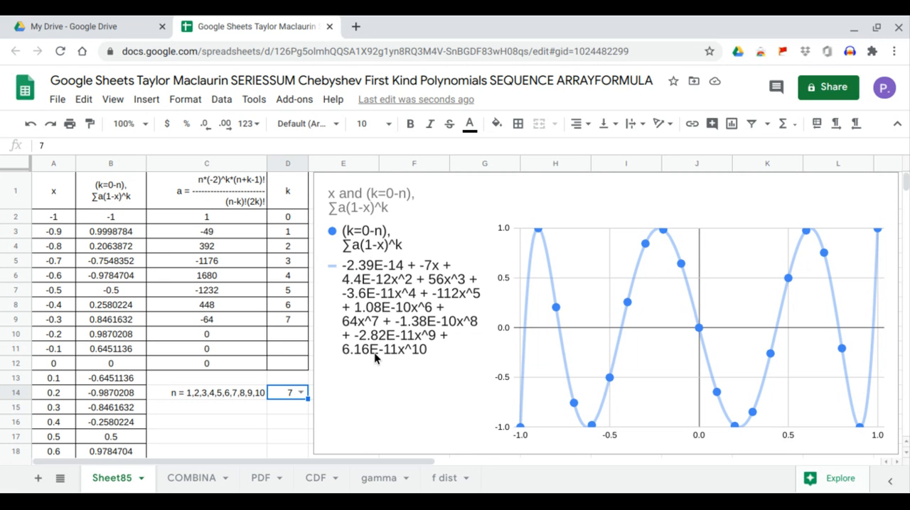
pyautogui.click(302, 392)
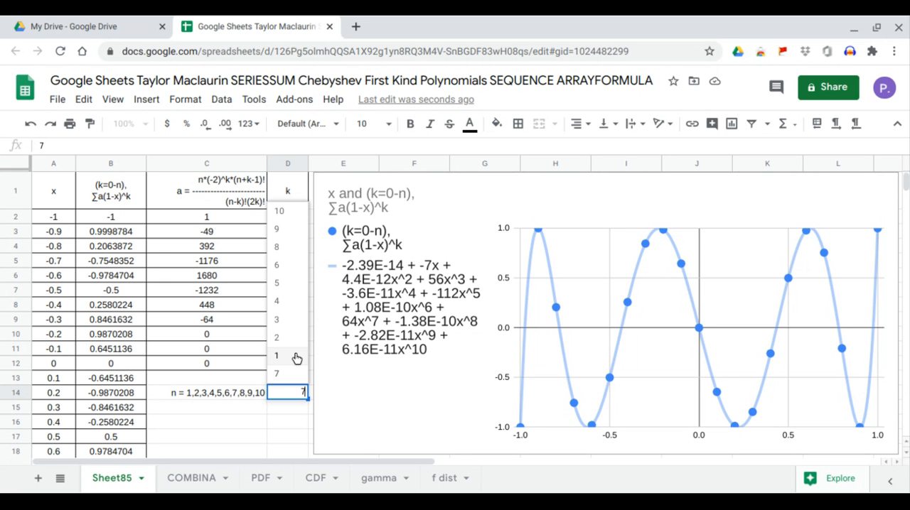
pyautogui.click(291, 248)
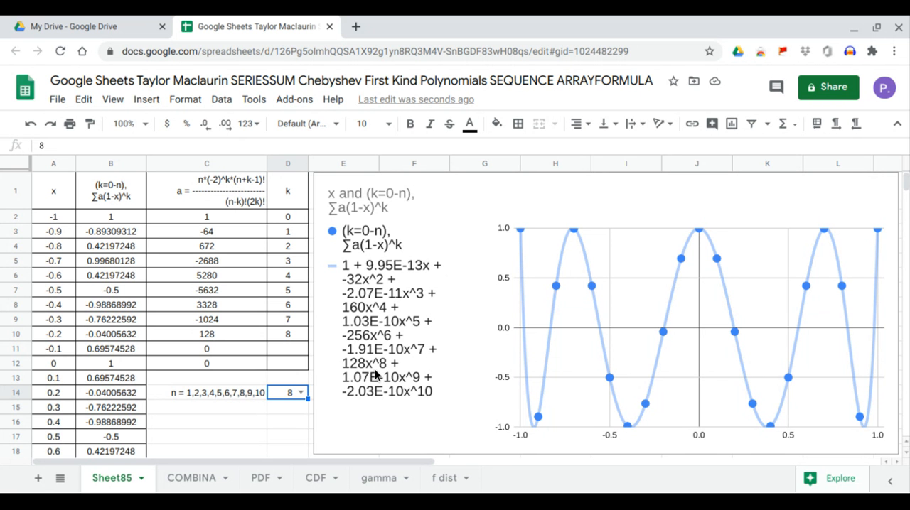
pyautogui.click(301, 394)
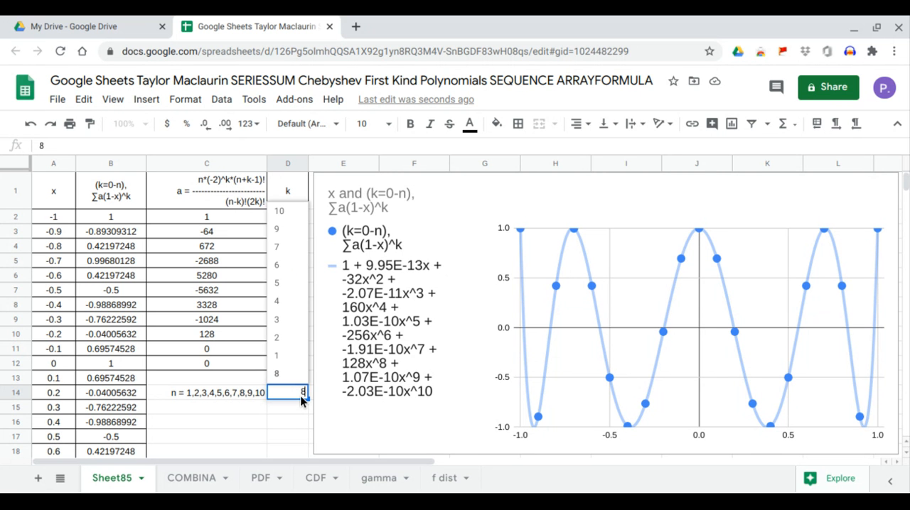
pyautogui.click(306, 232)
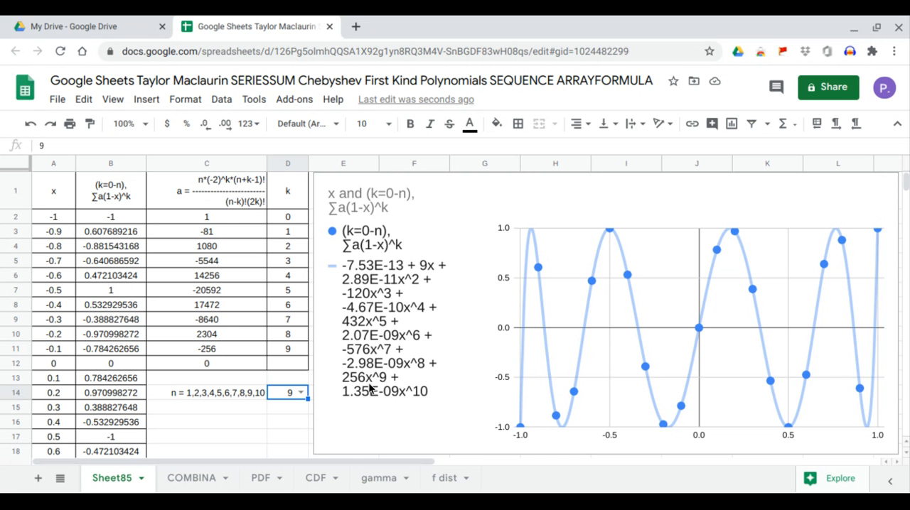
pyautogui.click(302, 393)
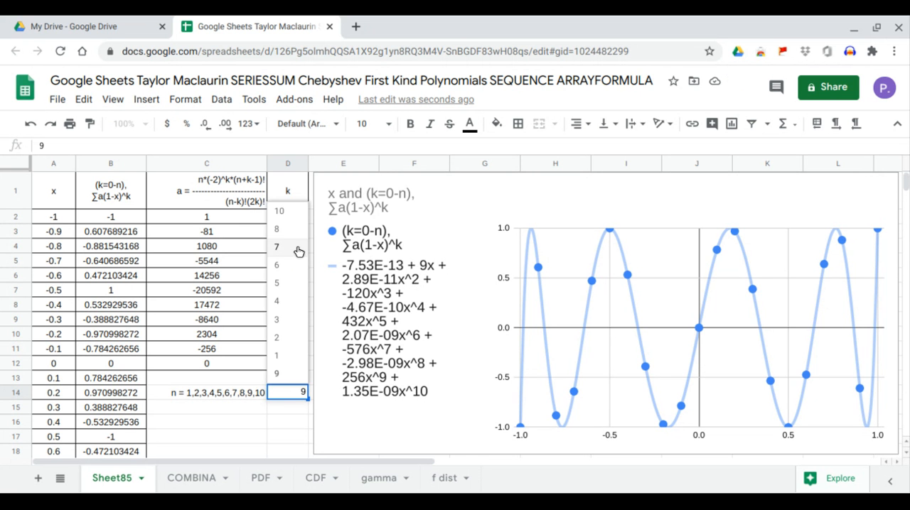
pyautogui.click(298, 212)
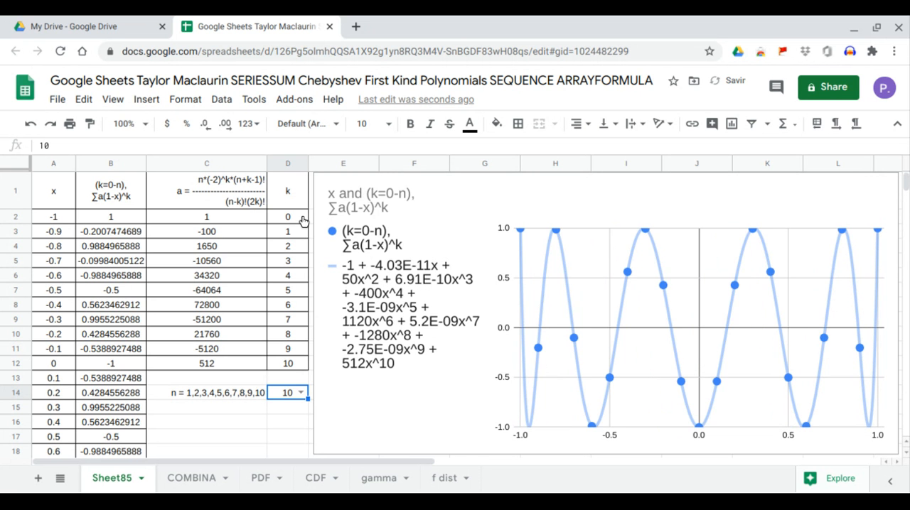